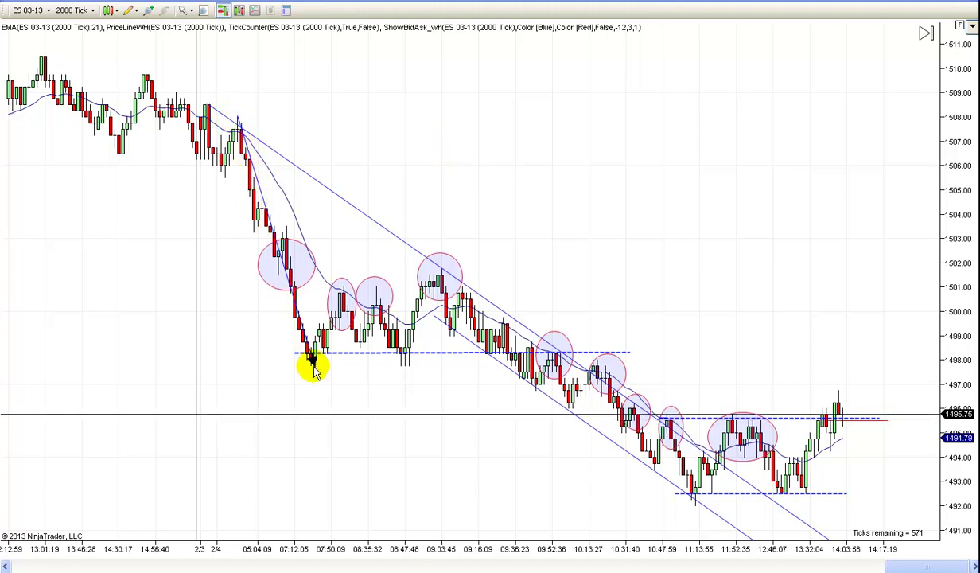
Step: Fine-tune the upper descending trend line's second anchor near the 09:03 swing high and nudge the parallel lower channel line
{"action": "left_click", "coordinate": [311, 360]}
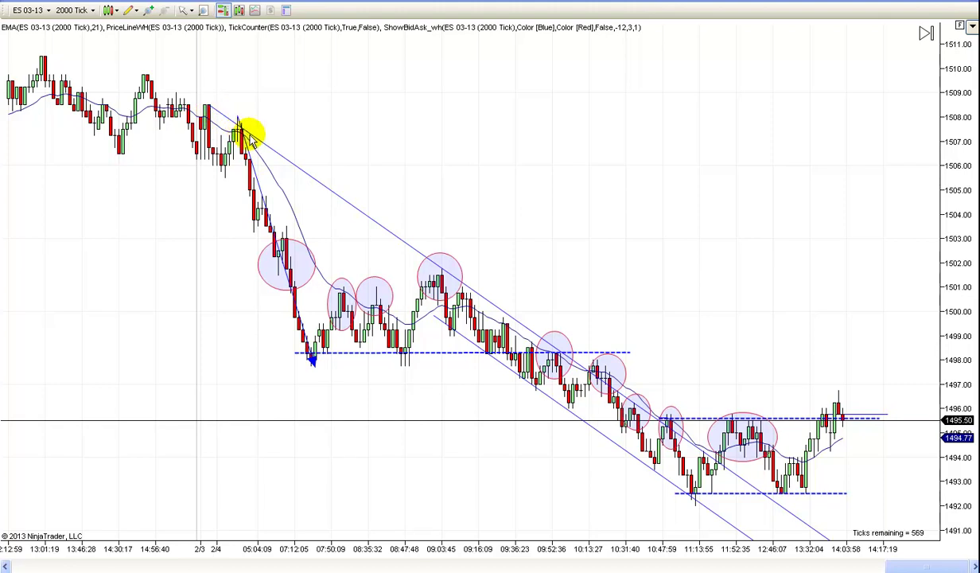
{"action": "left_click", "coordinate": [468, 284]}
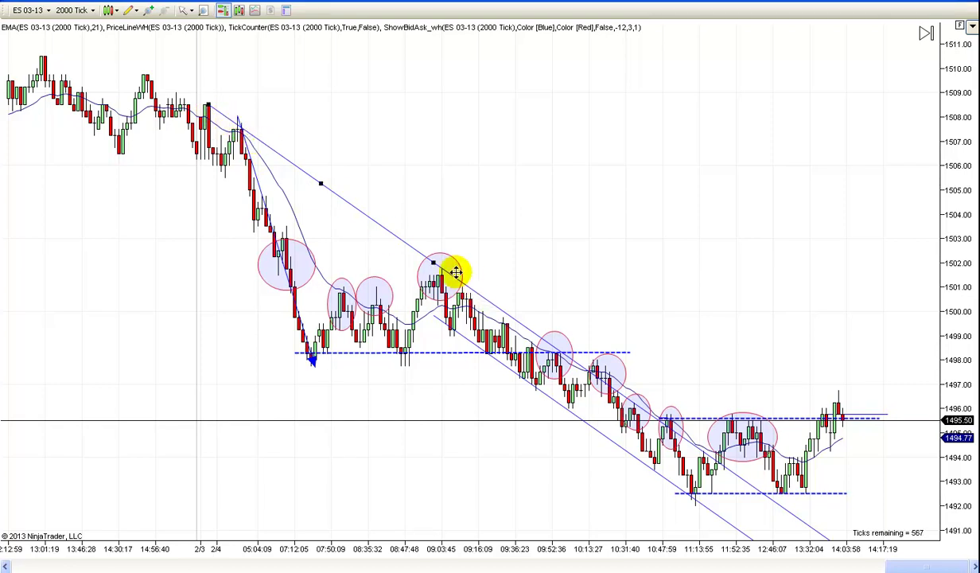
{"action": "left_click_drag", "start_coordinate": [433, 262], "coordinate": [449, 275]}
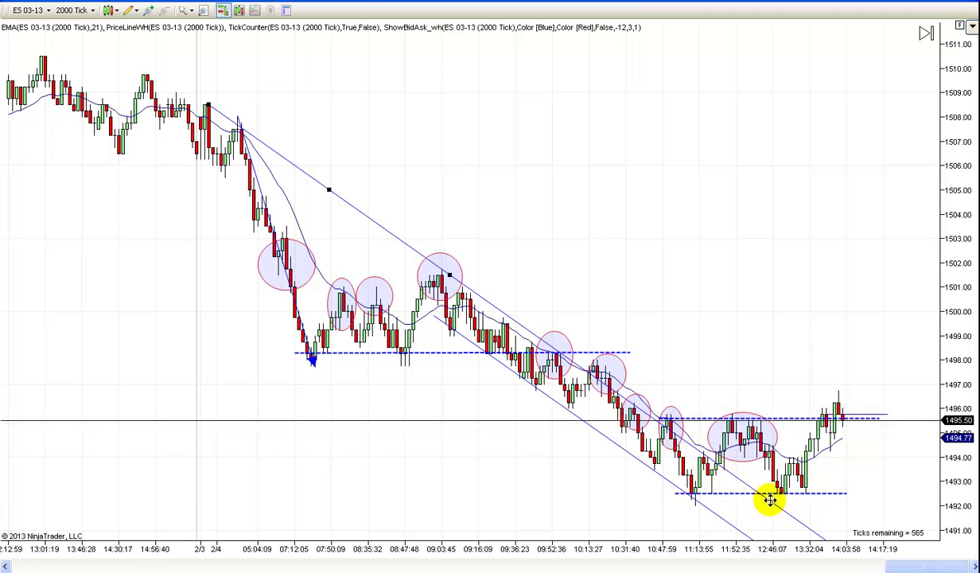
{"action": "left_click", "coordinate": [574, 304]}
{"action": "left_click_drag", "start_coordinate": [448, 273], "coordinate": [458, 279]}
{"action": "left_click", "coordinate": [656, 256]}
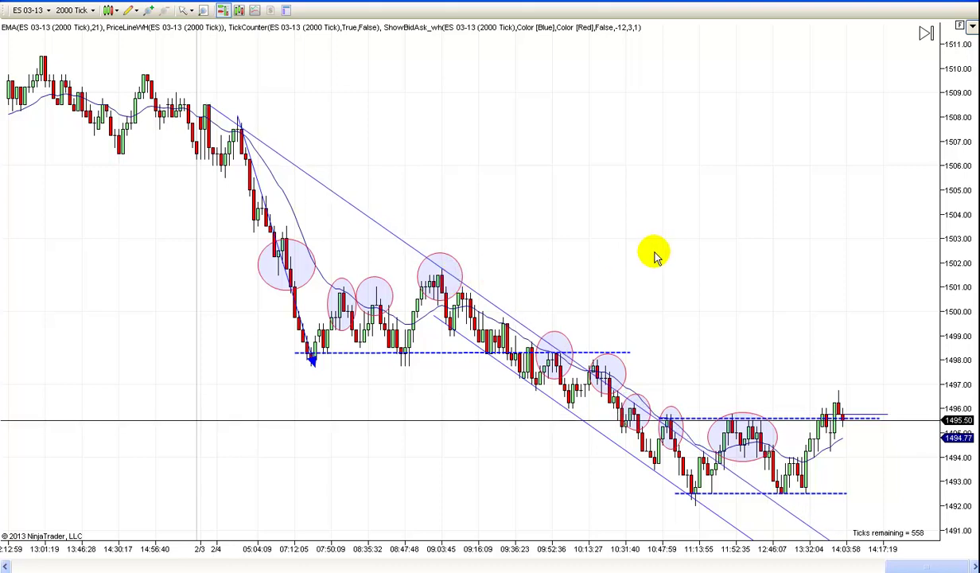
{"action": "mouse_move", "coordinate": [509, 379]}
{"action": "left_mouse_down"}
{"action": "mouse_move", "coordinate": [477, 286]}
{"action": "mouse_move", "coordinate": [445, 275]}
{"action": "mouse_move", "coordinate": [461, 327]}
{"action": "mouse_move", "coordinate": [517, 376]}
{"action": "left_mouse_up"}
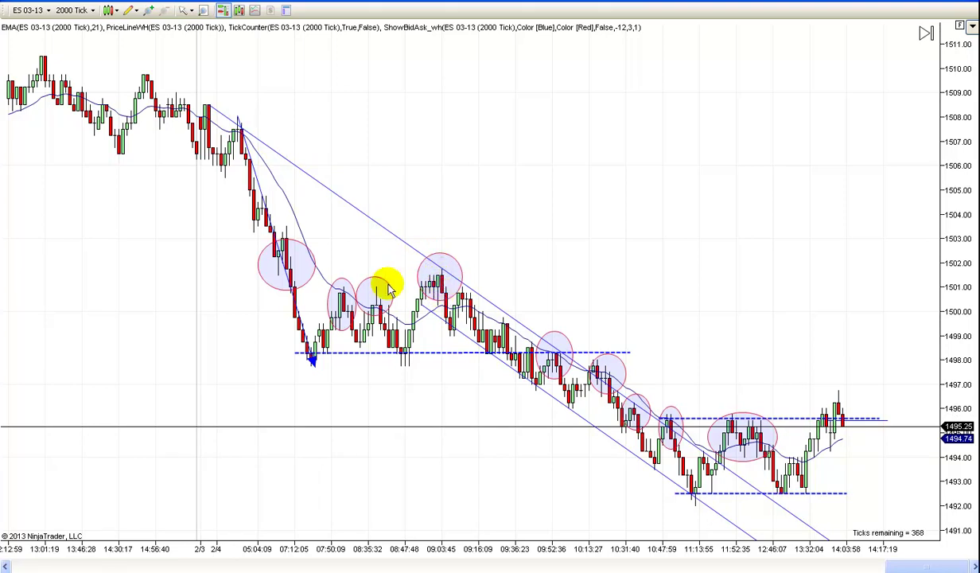
Step: Duplicate the dashed horizontal line at about 1498.25 and place the copy at 1501.00 across the circled swing highs
{"action": "right_click", "coordinate": [425, 353]}
{"action": "left_click", "coordinate": [455, 363]}
{"action": "right_click", "coordinate": [513, 235]}
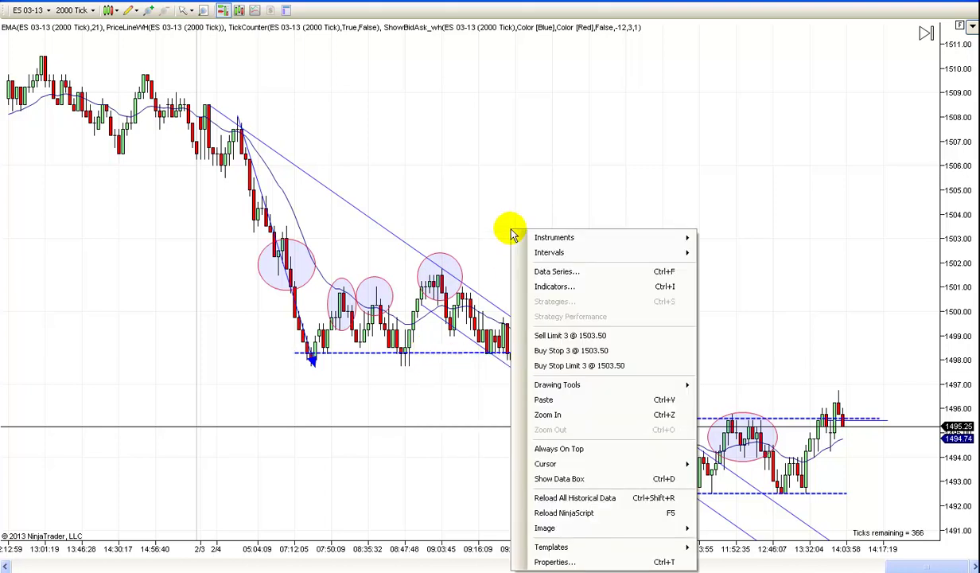
{"action": "left_click", "coordinate": [557, 399]}
{"action": "left_click_drag", "start_coordinate": [445, 358], "coordinate": [415, 286]}
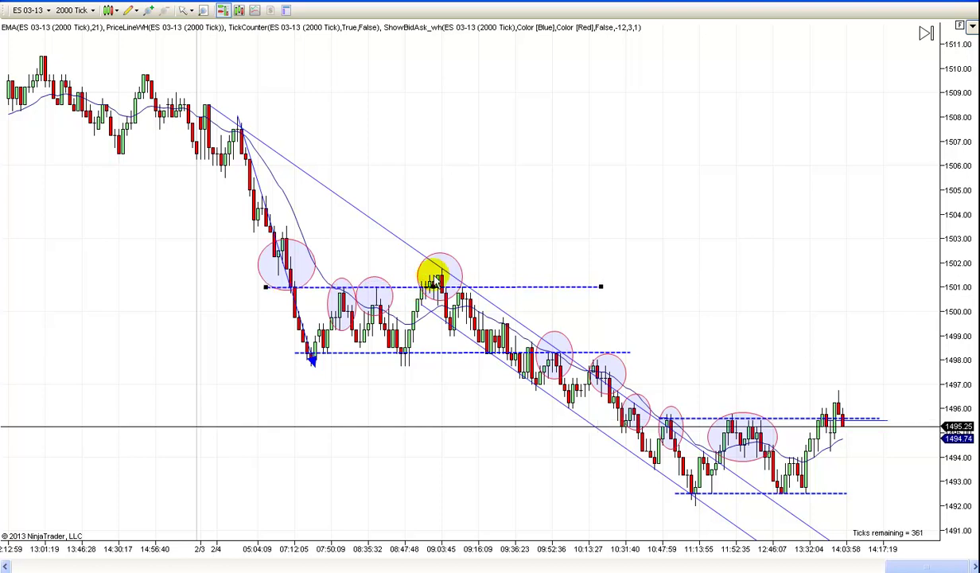
{"action": "left_click", "coordinate": [555, 253]}
Step: Move the downward arrow from the first sell-off so it starts at the swing high near 09:03, about 1501.75
{"action": "scroll", "coordinate": [556, 253], "scroll_direction": "up", "scroll_amount": 2}
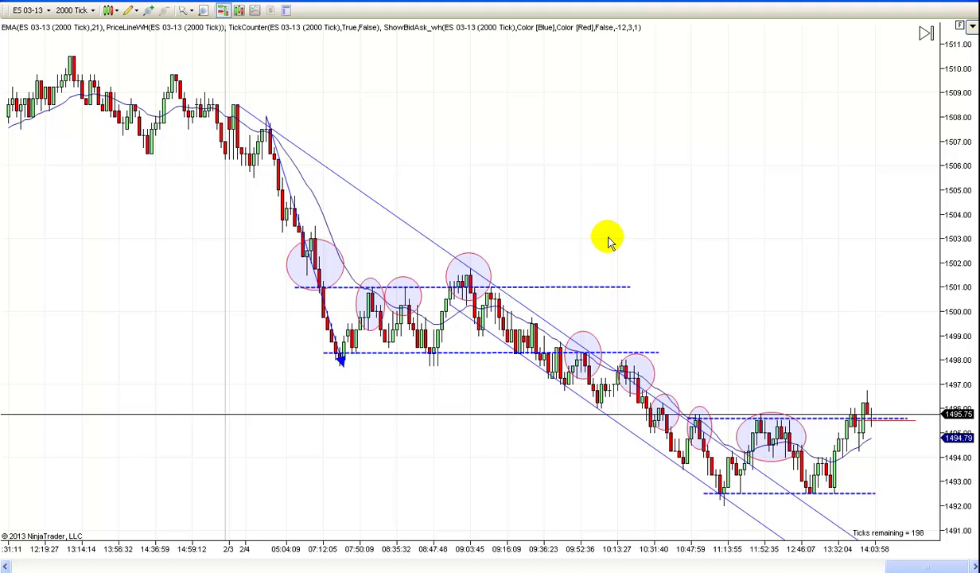
{"action": "scroll", "coordinate": [612, 240], "scroll_direction": "up", "scroll_amount": 2}
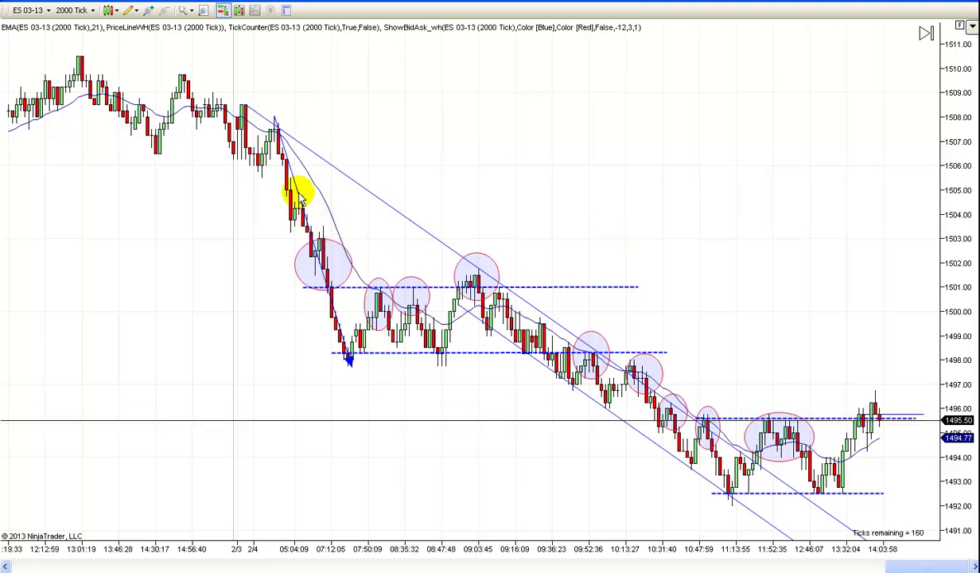
{"action": "left_click_drag", "start_coordinate": [296, 191], "coordinate": [311, 204]}
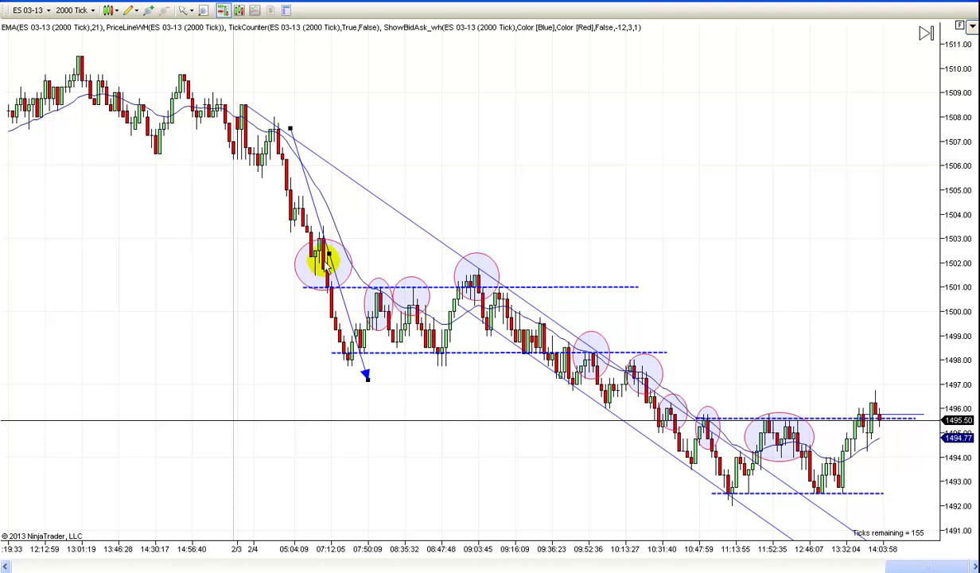
{"action": "mouse_move", "coordinate": [319, 223]}
{"action": "left_mouse_down"}
{"action": "mouse_move", "coordinate": [501, 300]}
{"action": "mouse_move", "coordinate": [508, 360]}
{"action": "left_mouse_up"}
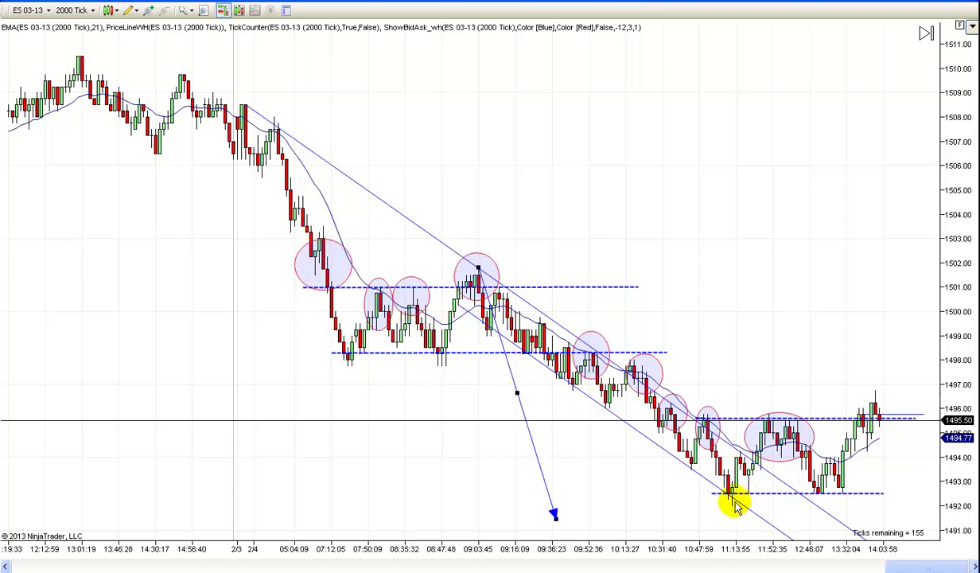
Step: Check the early swing high near 12:58 with the cross hair and return to the pointer cursor
{"action": "left_click", "coordinate": [188, 11]}
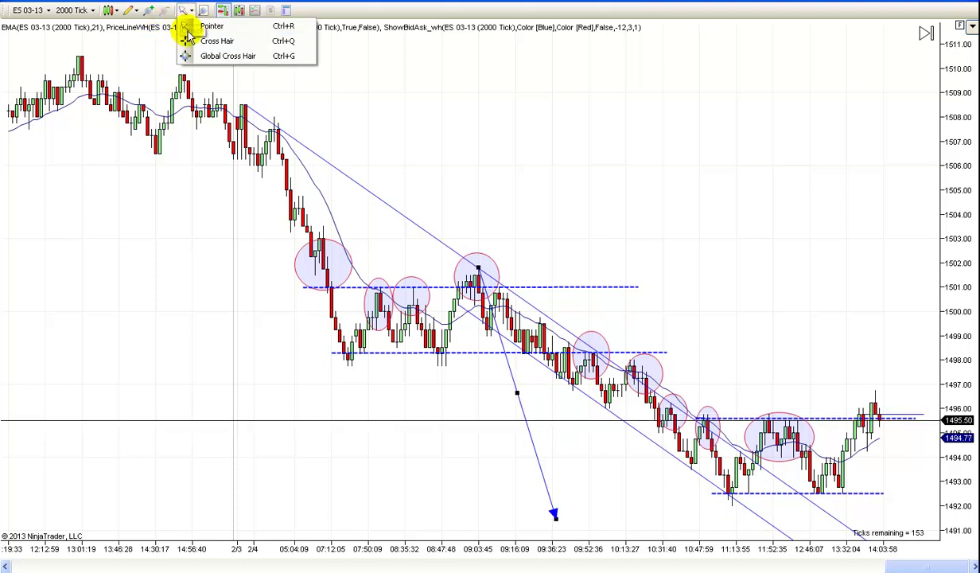
{"action": "left_click", "coordinate": [191, 39]}
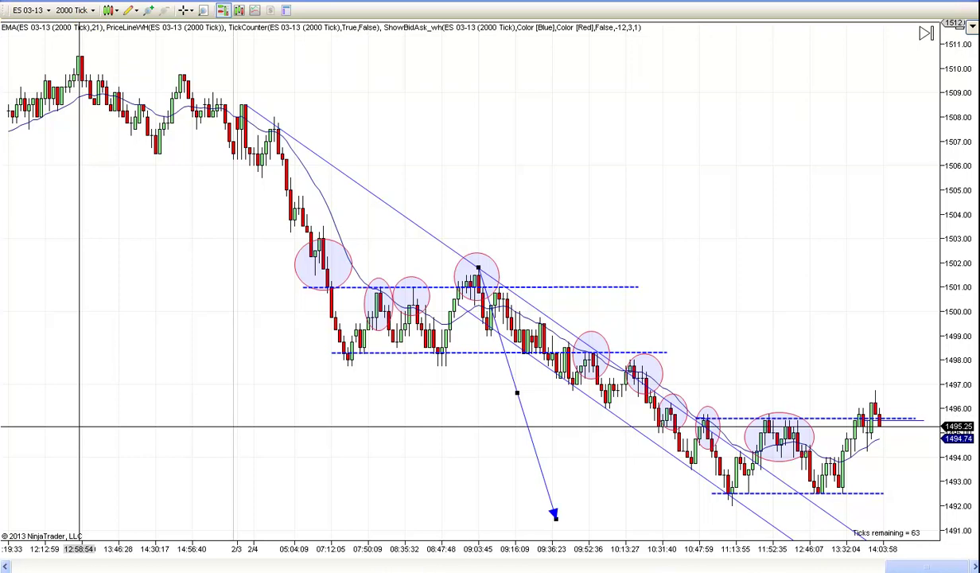
{"action": "left_click", "coordinate": [56, 65]}
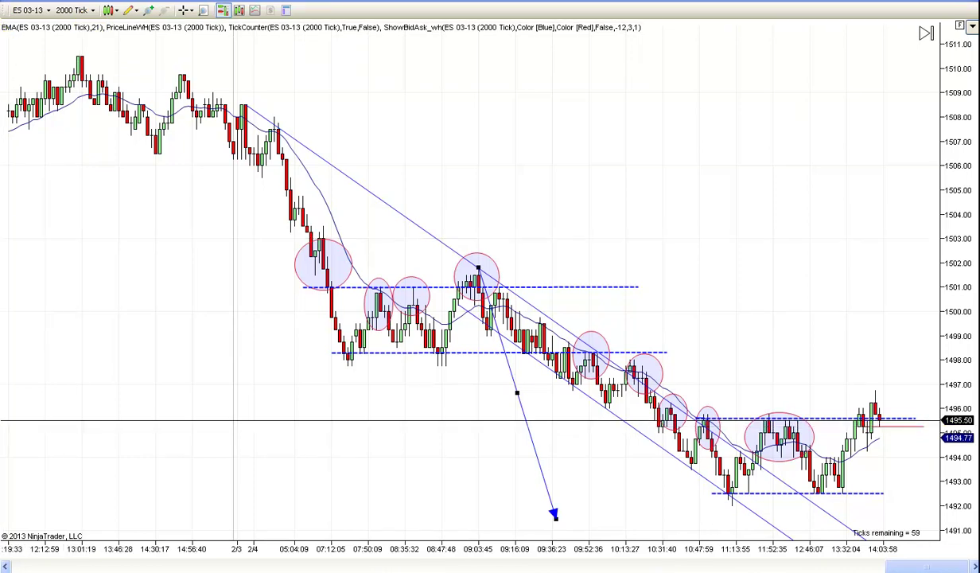
{"action": "left_click", "coordinate": [185, 10]}
{"action": "left_click", "coordinate": [205, 23]}
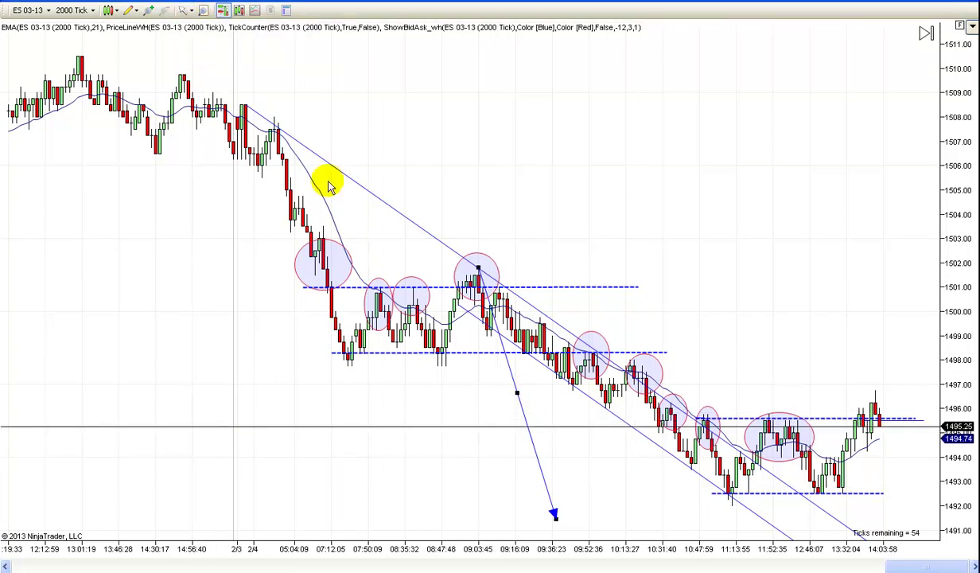
{"action": "left_click", "coordinate": [515, 389]}
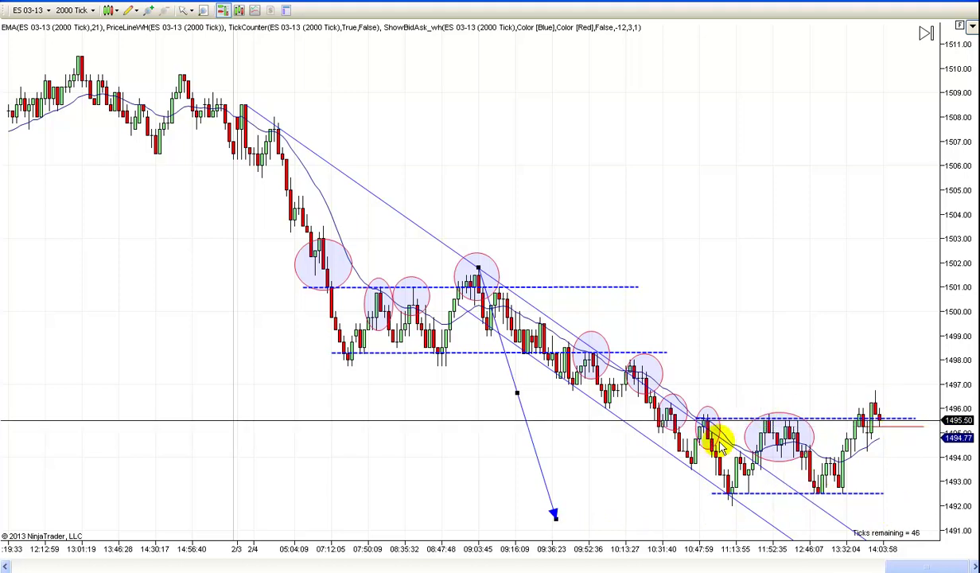
Step: Flatten the upper descending trend line by moving its second anchor to about 1502.25, so the line meets the latest high
{"action": "left_click", "coordinate": [492, 290]}
{"action": "left_click_drag", "start_coordinate": [491, 277], "coordinate": [583, 258]}
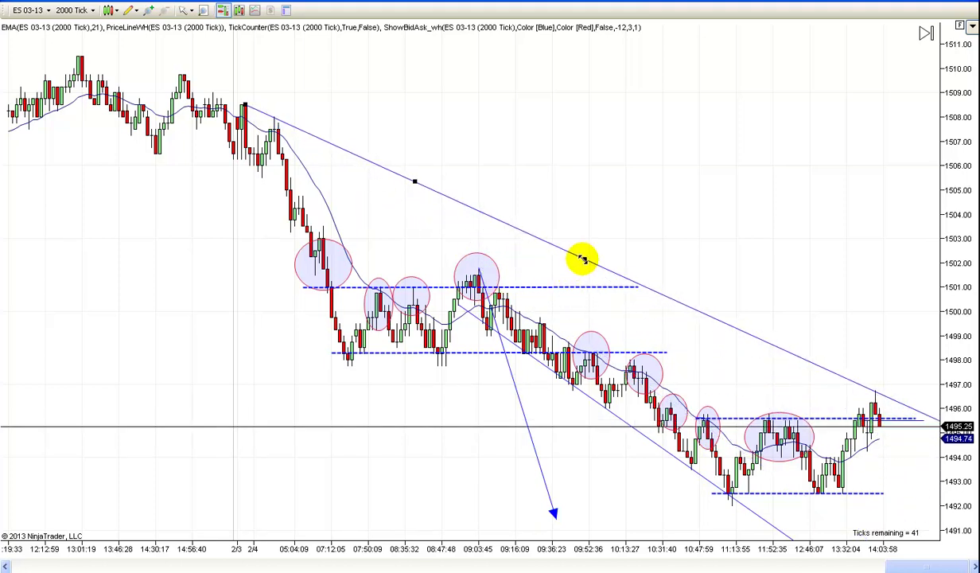
{"action": "mouse_move", "coordinate": [531, 231]}
{"action": "left_mouse_down"}
{"action": "mouse_move", "coordinate": [536, 400]}
{"action": "mouse_move", "coordinate": [556, 416]}
{"action": "mouse_move", "coordinate": [562, 240]}
{"action": "mouse_move", "coordinate": [532, 232]}
{"action": "left_mouse_up"}
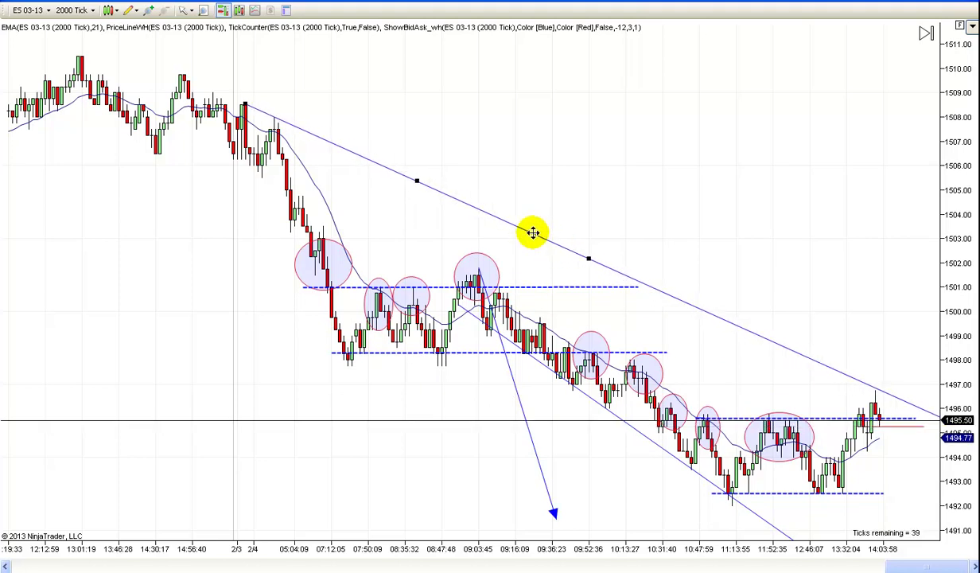
Step: Add a parallel copy of the upper trend line beneath price, running along the swing lows to the 1492 low
{"action": "right_click", "coordinate": [532, 232]}
{"action": "key", "text": "Escape"}
{"action": "right_click", "coordinate": [596, 187]}
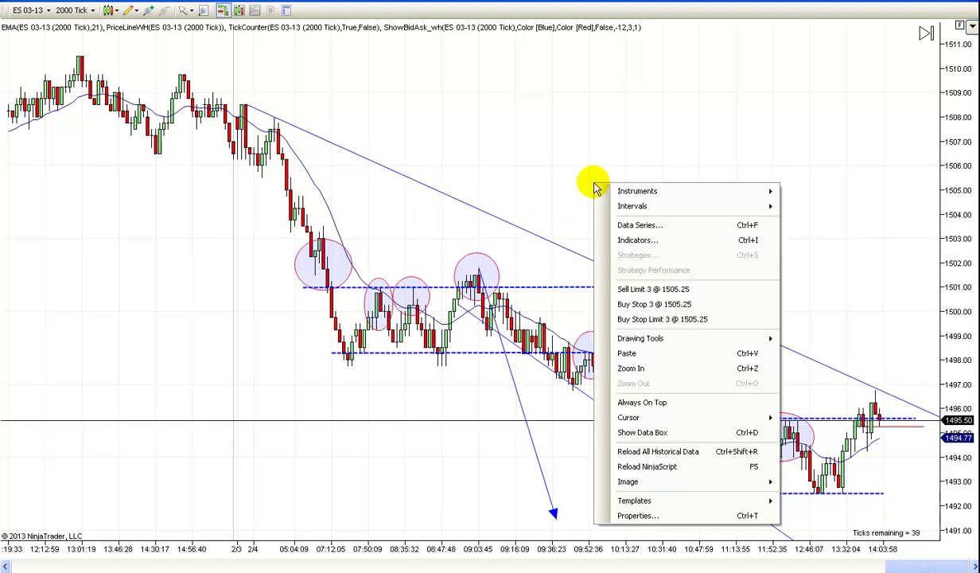
{"action": "left_click", "coordinate": [625, 353]}
{"action": "left_click_drag", "start_coordinate": [516, 228], "coordinate": [519, 402]}
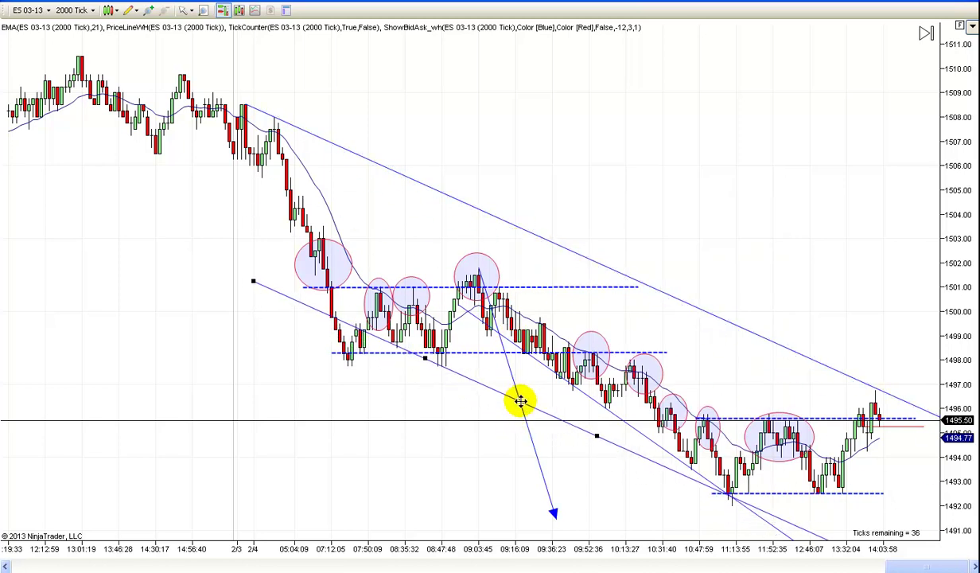
{"action": "left_click", "coordinate": [597, 478]}
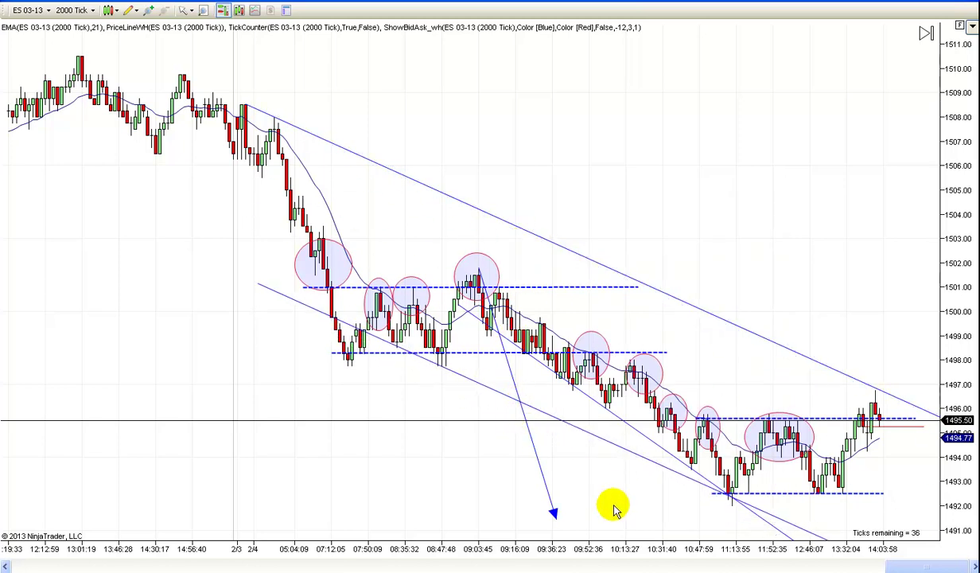
Step: Remove the dashed line at about 1498.25 and add a parallel copy of the steep lower channel line through the 09:03 swing high
{"action": "right_click", "coordinate": [637, 431]}
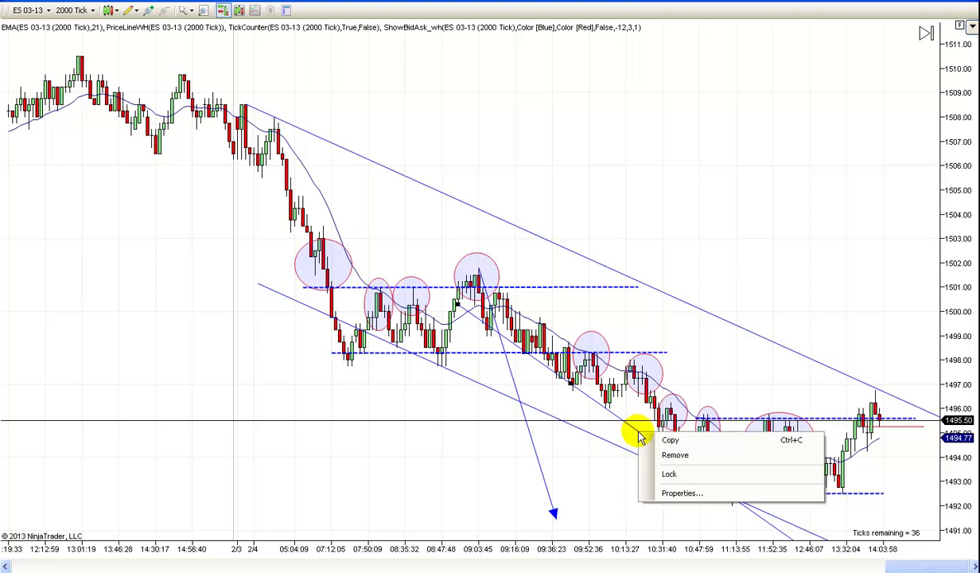
{"action": "left_click", "coordinate": [667, 436]}
{"action": "right_click", "coordinate": [660, 352]}
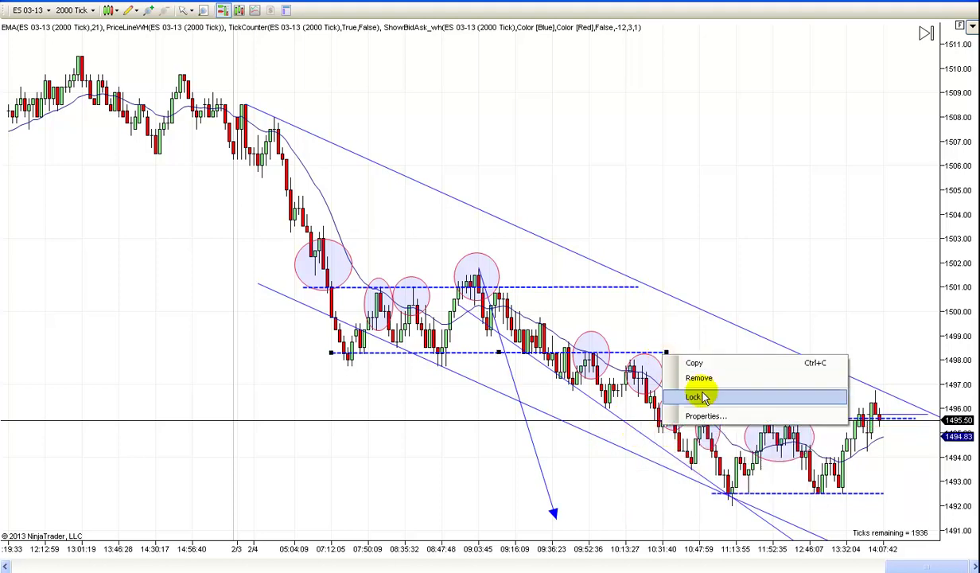
{"action": "left_click", "coordinate": [701, 376]}
{"action": "right_click", "coordinate": [702, 373]}
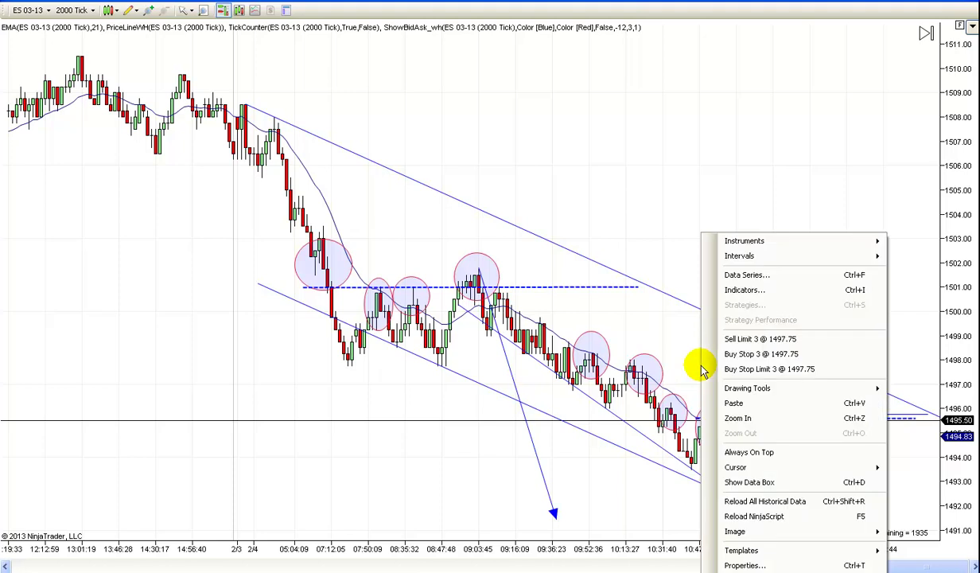
{"action": "left_click", "coordinate": [703, 402]}
{"action": "left_click_drag", "start_coordinate": [634, 425], "coordinate": [650, 394]}
Step: Delete the downward arrow that starts at the 09:03 swing high
{"action": "left_click", "coordinate": [490, 318]}
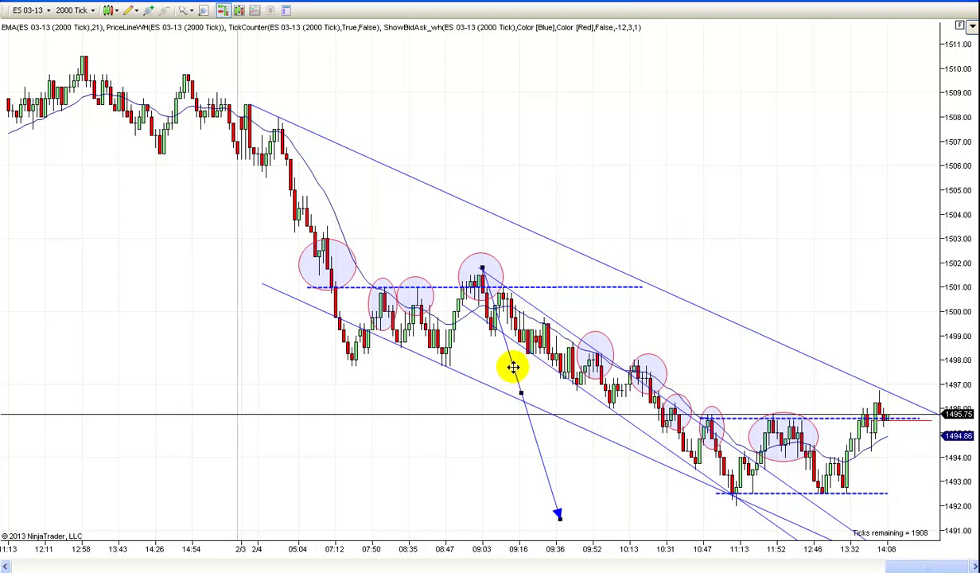
{"action": "key", "text": "Delete"}
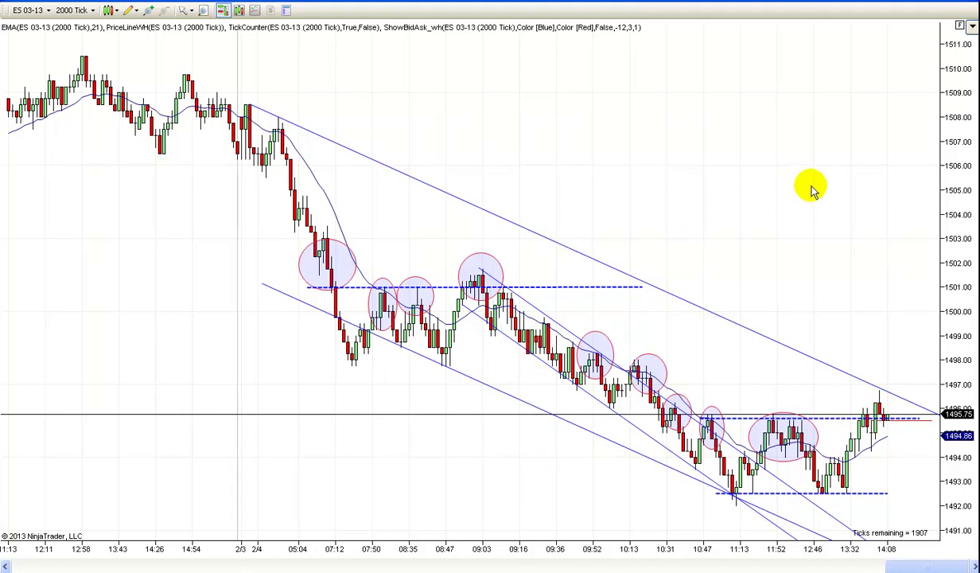
Step: Examine how price behaves inside both descending channels, from the morning swing lows to the latest bars near the upper trend line
{"action": "scroll", "coordinate": [811, 190], "scroll_direction": "down", "scroll_amount": 2}
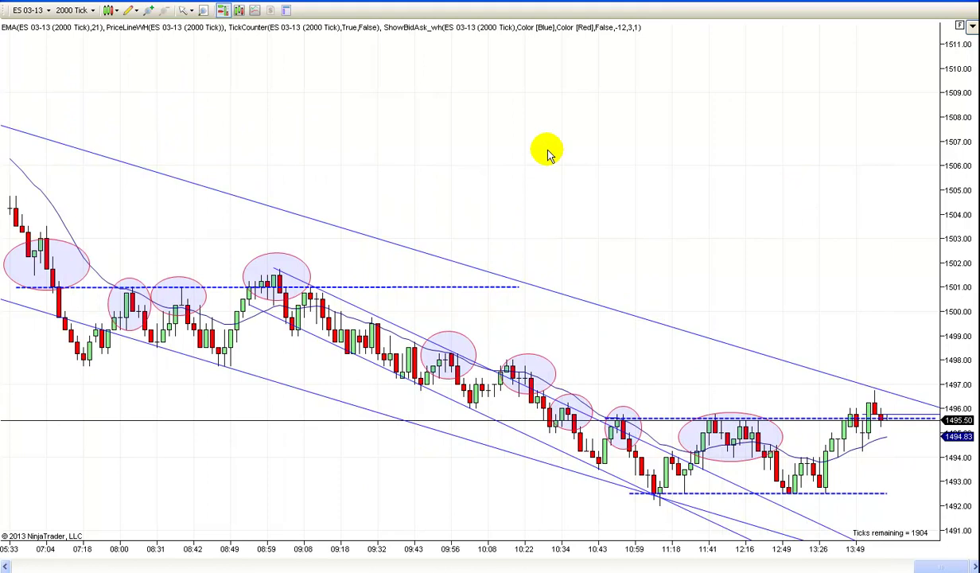
{"action": "scroll", "coordinate": [612, 152], "scroll_direction": "up", "scroll_amount": 3}
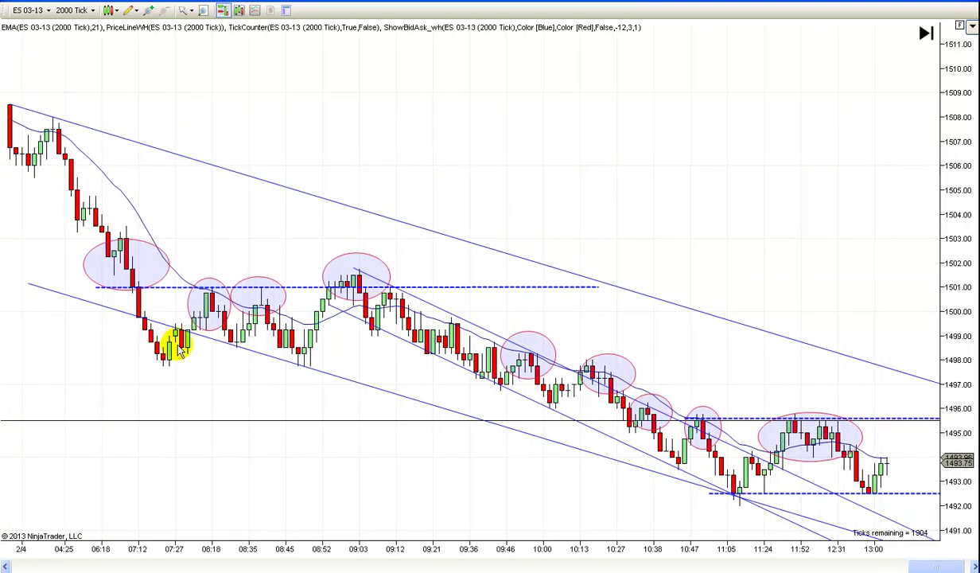
{"action": "left_click_drag", "start_coordinate": [458, 145], "coordinate": [543, 137]}
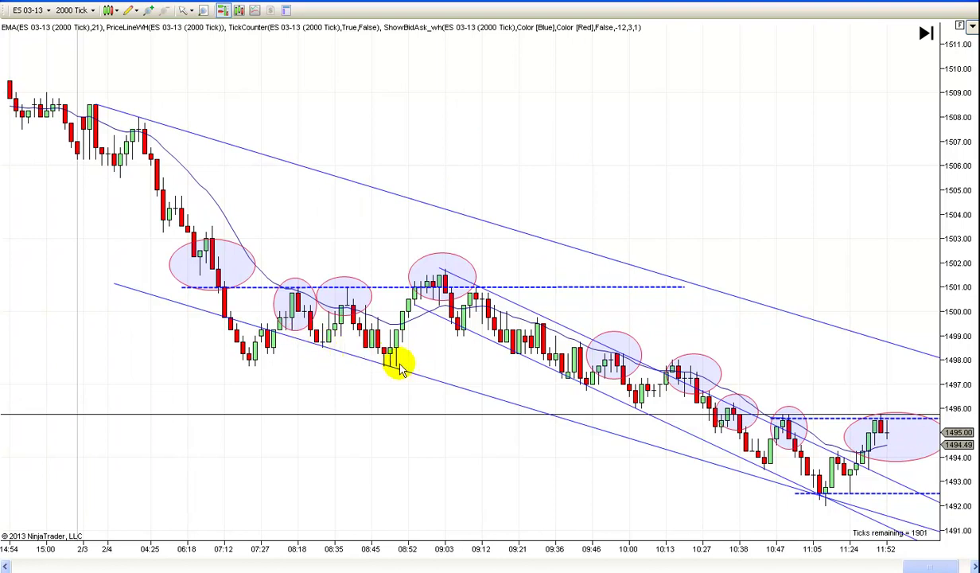
{"action": "left_click_drag", "start_coordinate": [462, 430], "coordinate": [349, 432]}
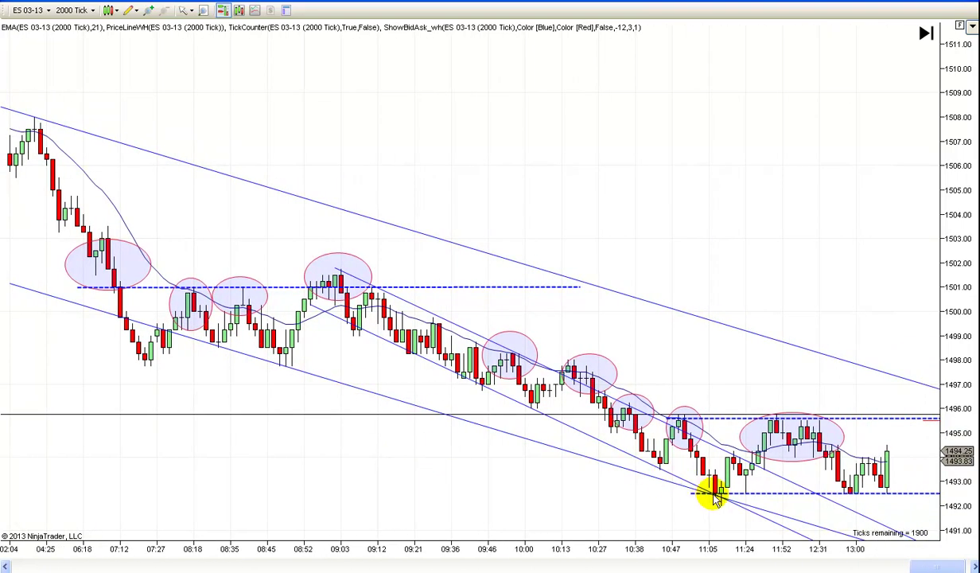
{"action": "scroll", "coordinate": [605, 509], "scroll_direction": "down", "scroll_amount": 2}
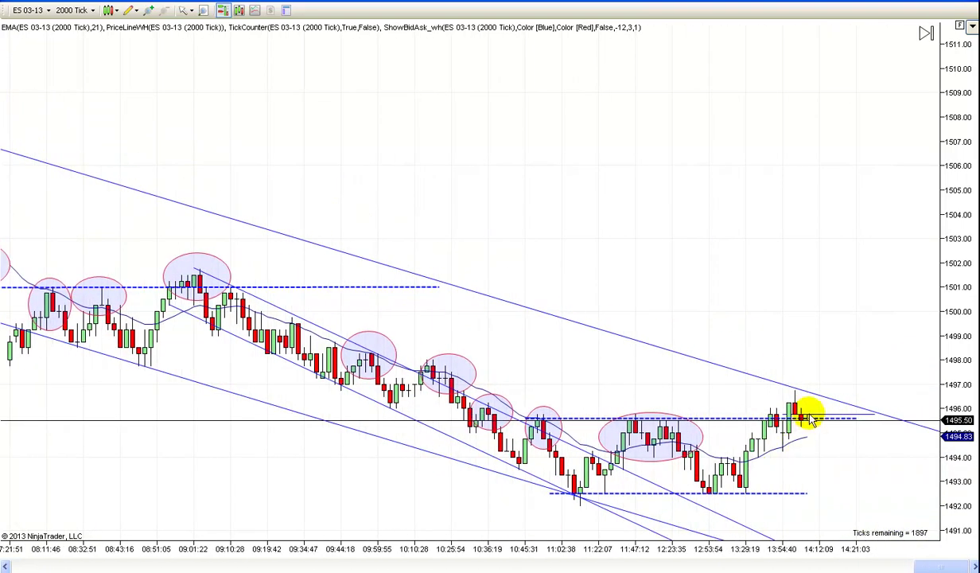
{"action": "scroll", "coordinate": [742, 238], "scroll_direction": "up", "scroll_amount": 2}
{"action": "scroll", "coordinate": [756, 183], "scroll_direction": "down", "scroll_amount": 2}
{"action": "scroll", "coordinate": [721, 173], "scroll_direction": "up", "scroll_amount": 2}
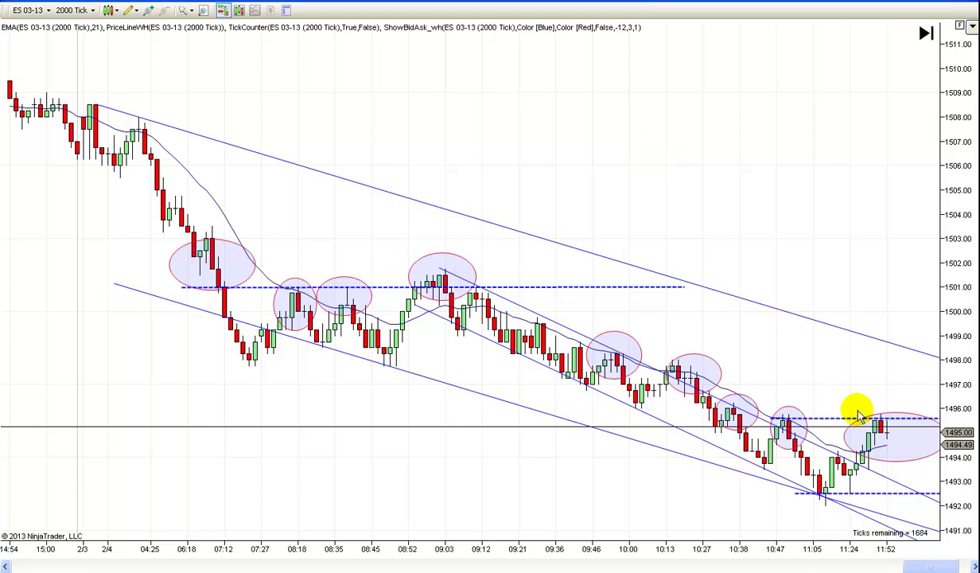
{"action": "scroll", "coordinate": [736, 226], "scroll_direction": "down", "scroll_amount": 2}
{"action": "scroll", "coordinate": [601, 225], "scroll_direction": "up", "scroll_amount": 2}
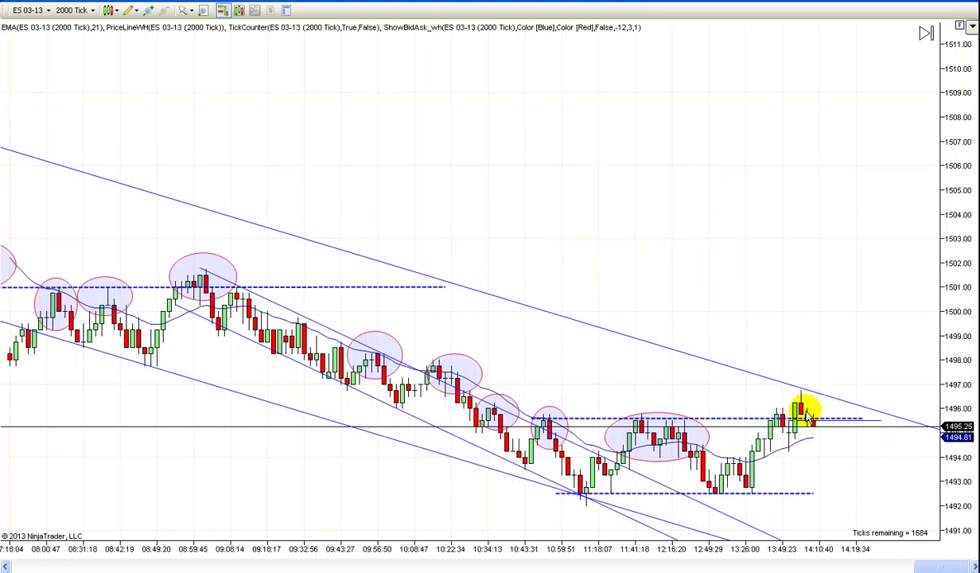
{"action": "scroll", "coordinate": [574, 247], "scroll_direction": "up", "scroll_amount": 2}
{"action": "scroll", "coordinate": [636, 231], "scroll_direction": "up", "scroll_amount": 8}
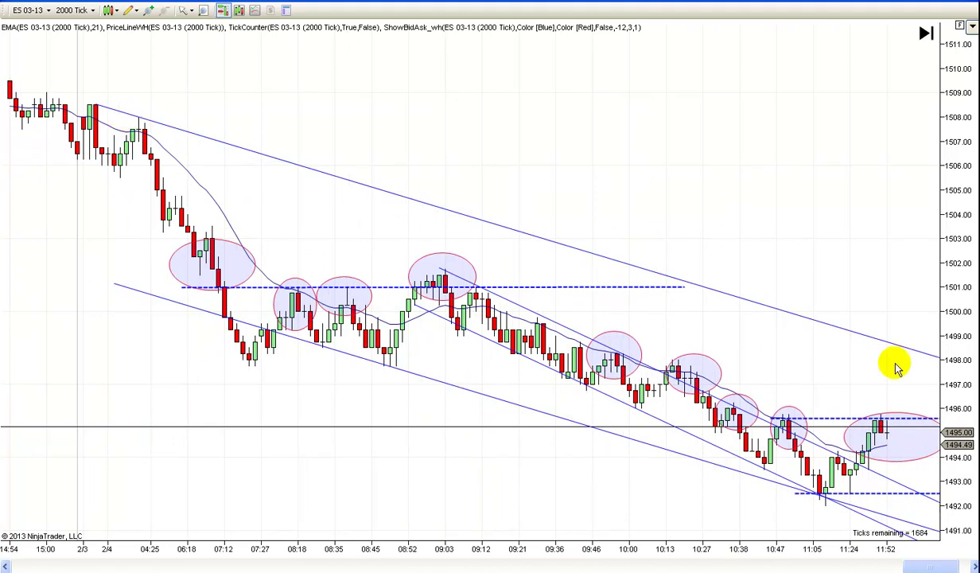
{"action": "scroll", "coordinate": [845, 275], "scroll_direction": "down", "scroll_amount": 11}
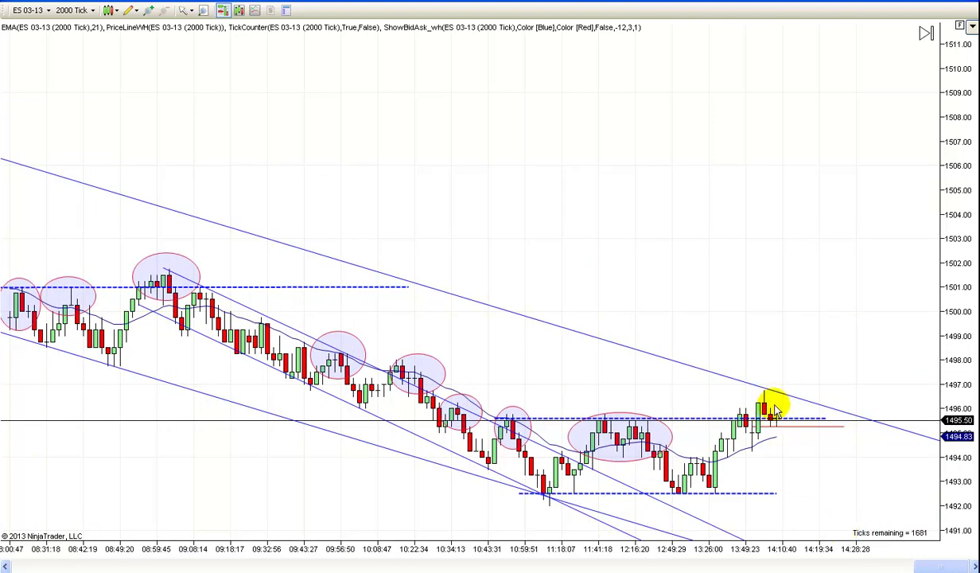
Step: Paste a dashed horizontal line at about 1498.25, running from the first morning swing lows to the 09:56 swing high
{"action": "scroll", "coordinate": [588, 262], "scroll_direction": "up", "scroll_amount": 4}
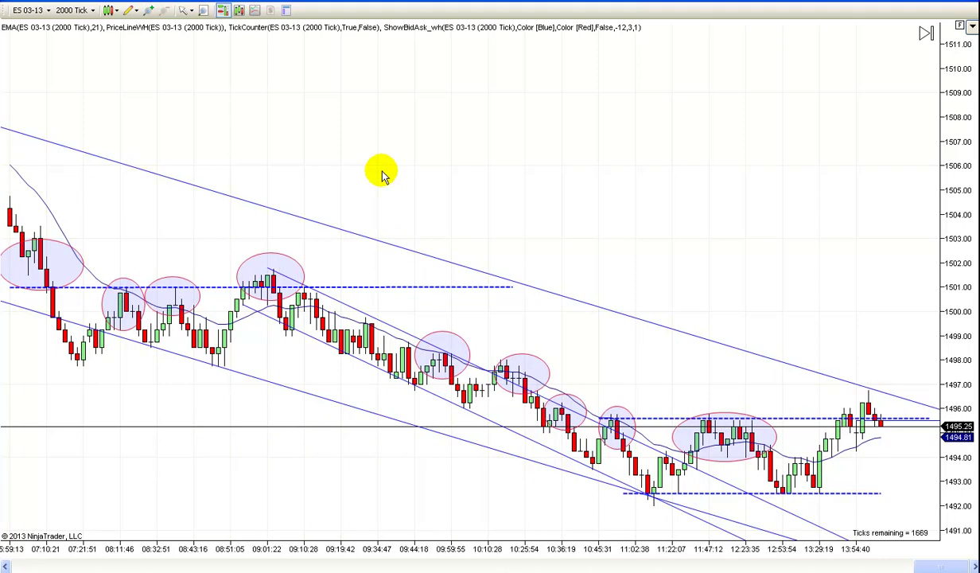
{"action": "left_click_drag", "start_coordinate": [389, 109], "coordinate": [517, 119]}
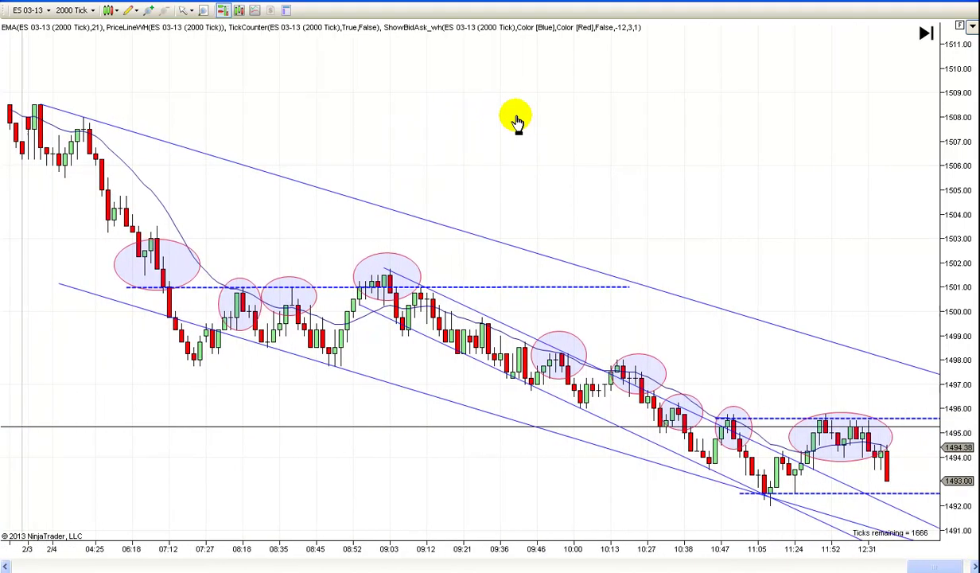
{"action": "left_click", "coordinate": [924, 32]}
{"action": "left_click_drag", "start_coordinate": [720, 124], "coordinate": [624, 111]}
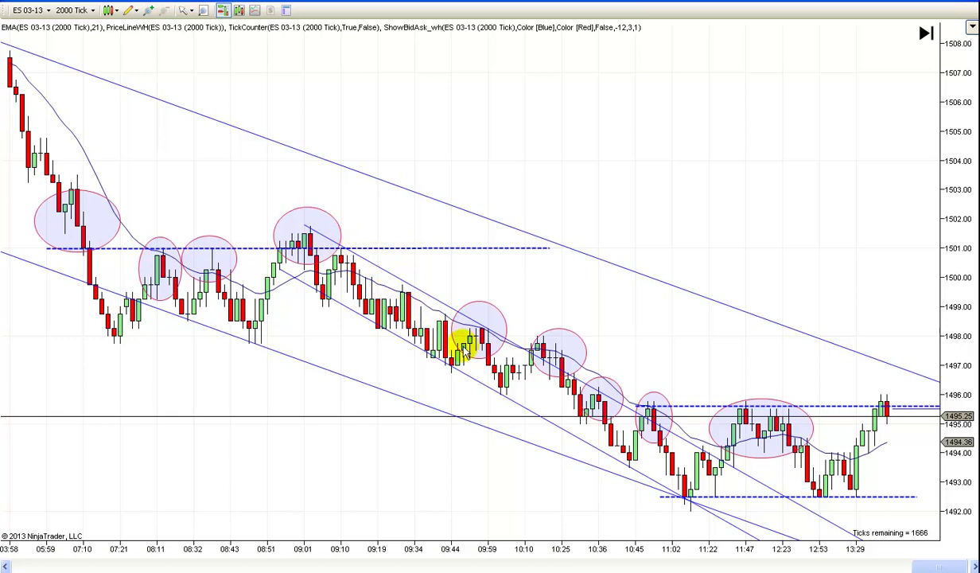
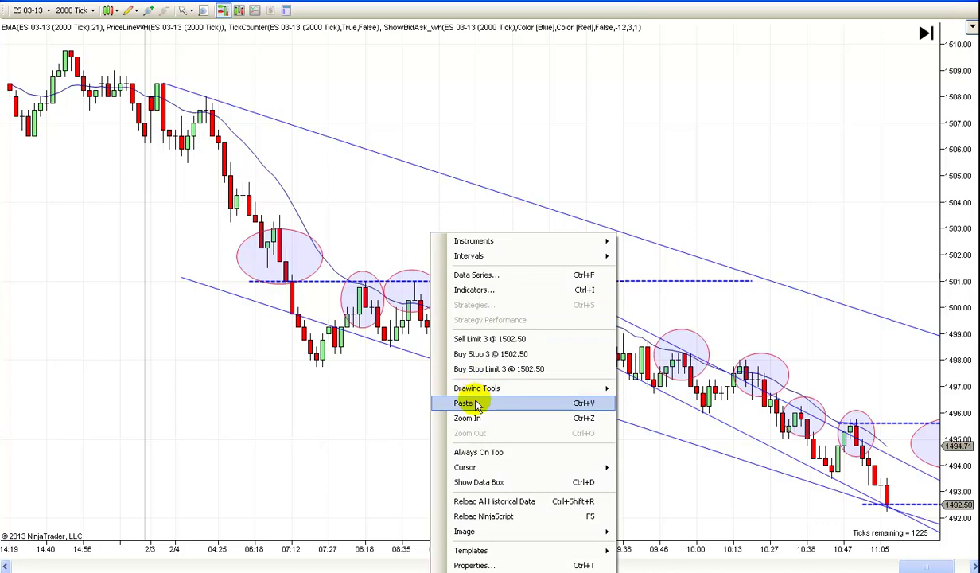
{"action": "left_click_drag", "start_coordinate": [449, 307], "coordinate": [427, 356]}
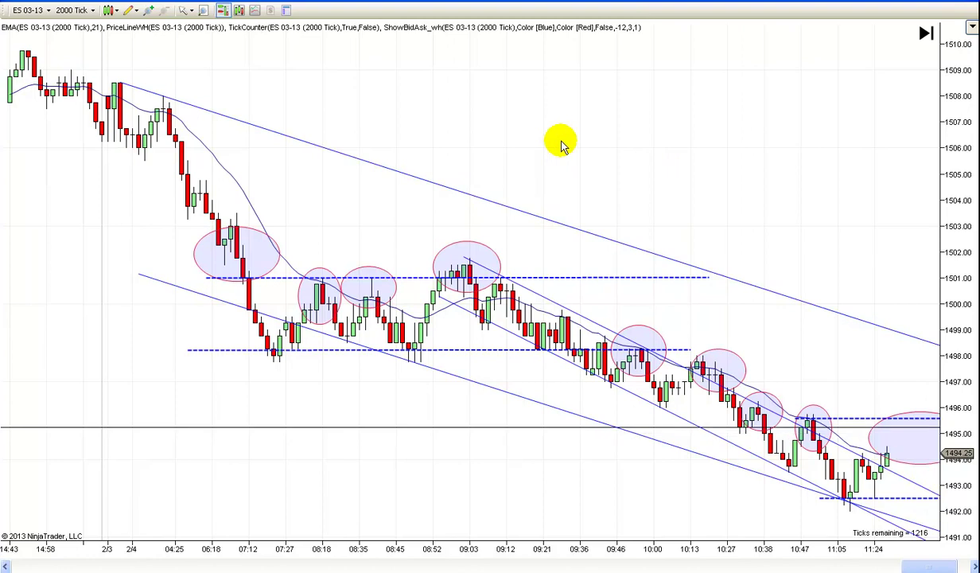
Step: Set the outline color of the first ellipse, around 1502 before the 07:12 drop, to DarkGreen
{"action": "double_click", "coordinate": [253, 229]}
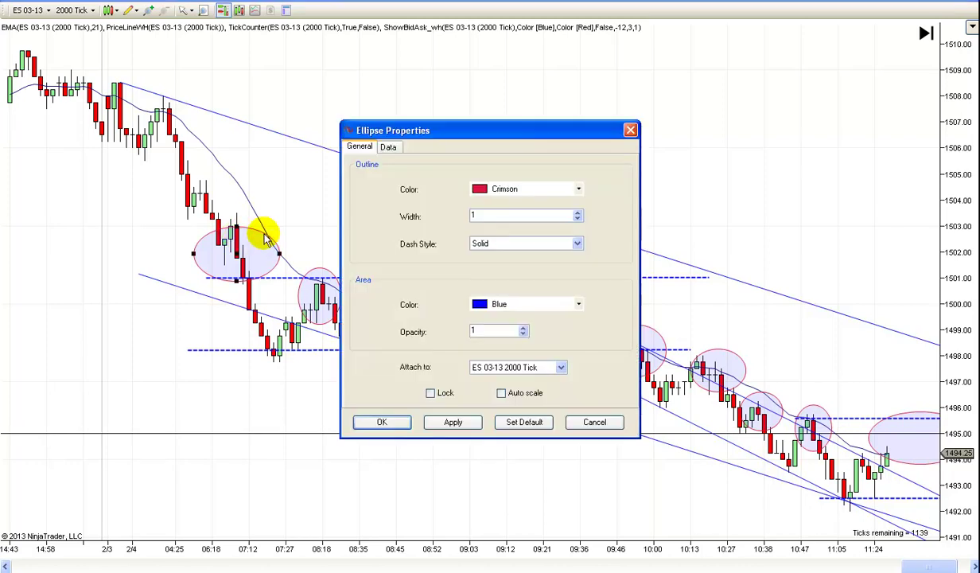
{"action": "left_click", "coordinate": [578, 188]}
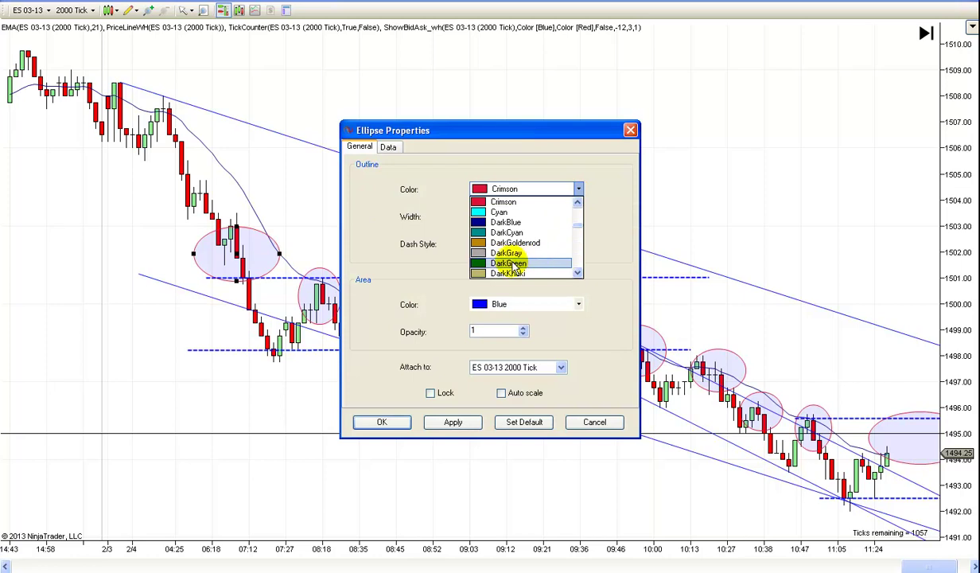
{"action": "left_click", "coordinate": [557, 264]}
{"action": "left_click", "coordinate": [449, 422]}
{"action": "left_click", "coordinate": [398, 421]}
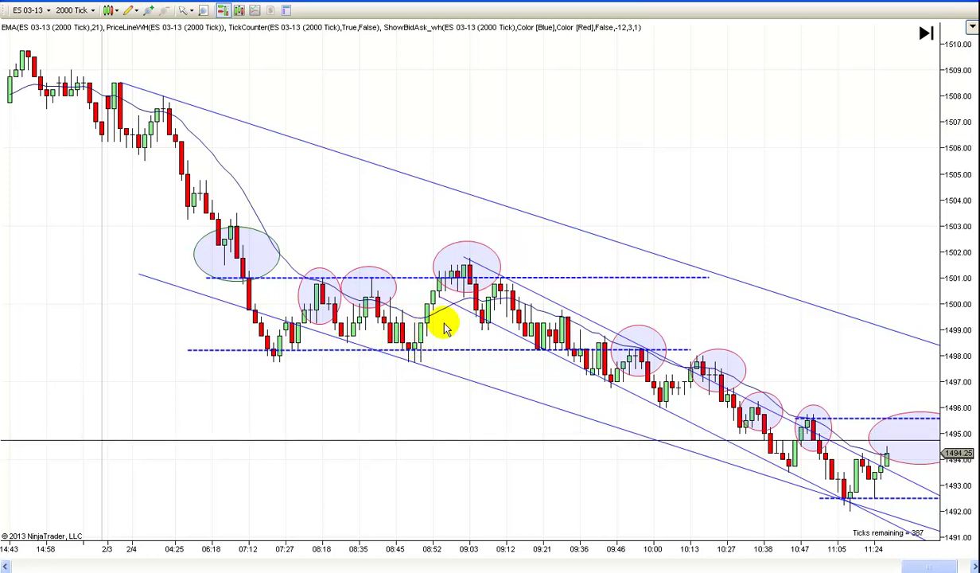
Step: Stretch the upper ray of the steep channel back so it starts at the 1508.50 high, where the outer trend line begins
{"action": "left_click_drag", "start_coordinate": [623, 191], "coordinate": [578, 179]}
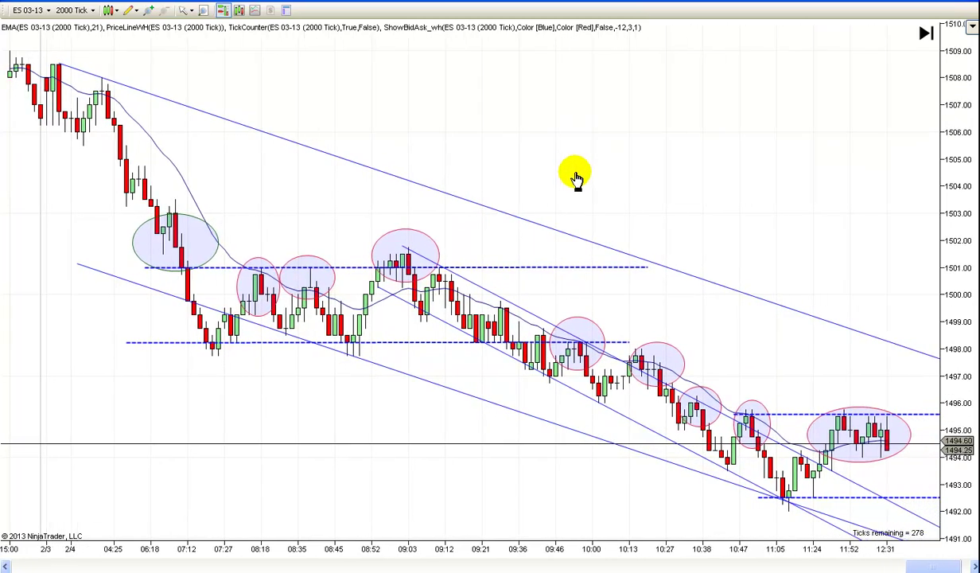
{"action": "left_click_drag", "start_coordinate": [674, 159], "coordinate": [703, 154]}
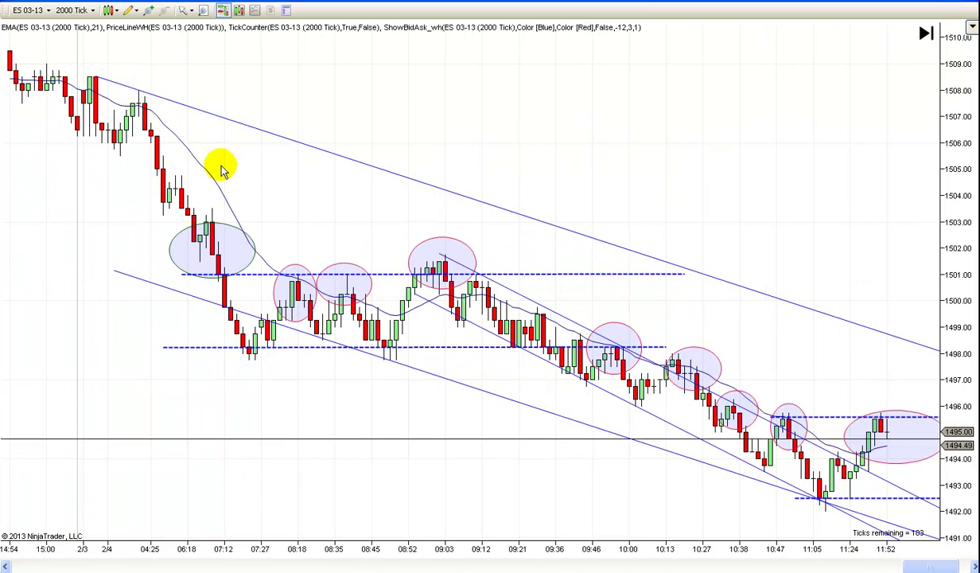
{"action": "left_click_drag", "start_coordinate": [528, 301], "coordinate": [215, 136]}
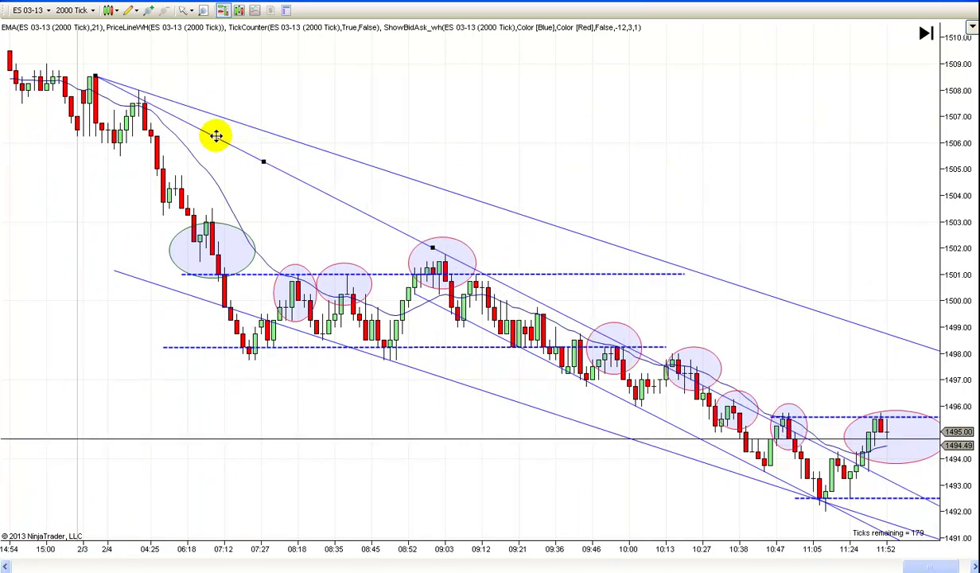
Step: Examine the whole downtrend against the channel lines and horizontal levels, from the 1508.50 high to the latest bars
{"action": "left_click_drag", "start_coordinate": [616, 89], "coordinate": [503, 91]}
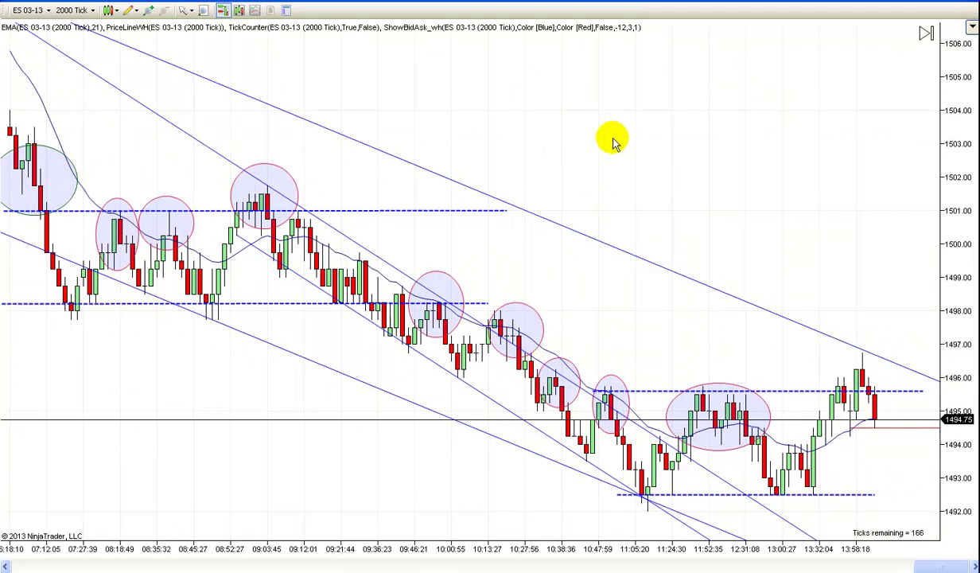
{"action": "scroll", "coordinate": [719, 163], "scroll_direction": "up", "scroll_amount": 4}
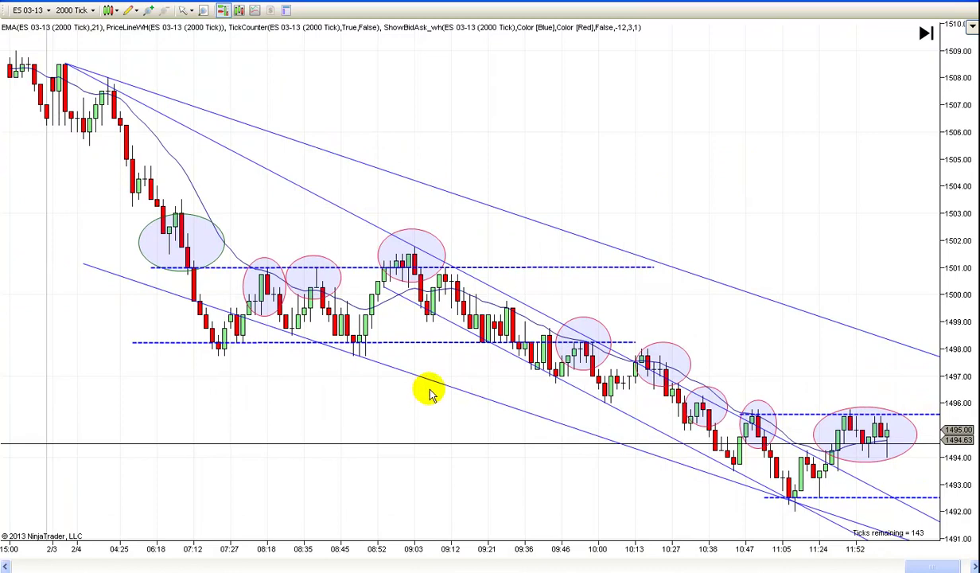
{"action": "scroll", "coordinate": [680, 165], "scroll_direction": "down", "scroll_amount": 4}
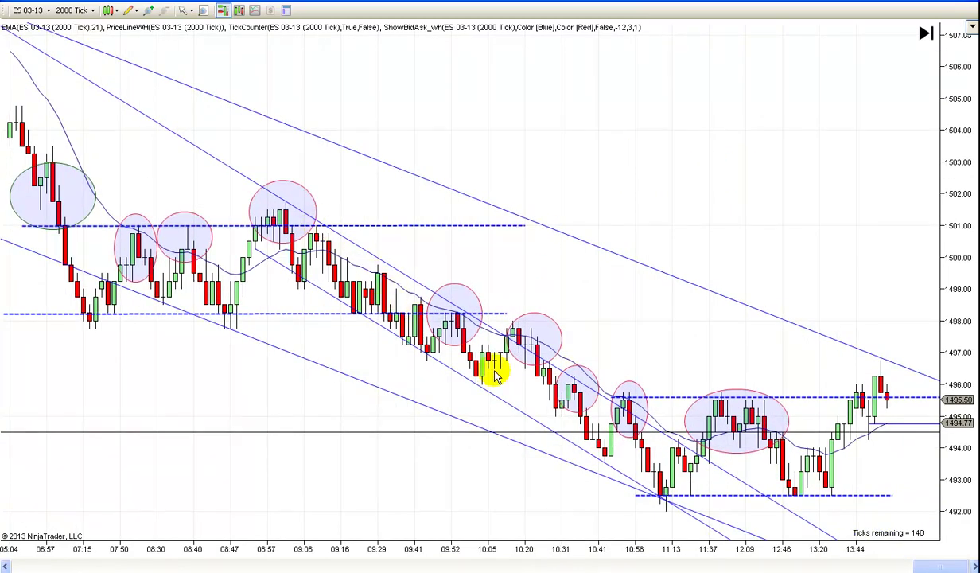
{"action": "scroll", "coordinate": [702, 229], "scroll_direction": "down", "scroll_amount": 1}
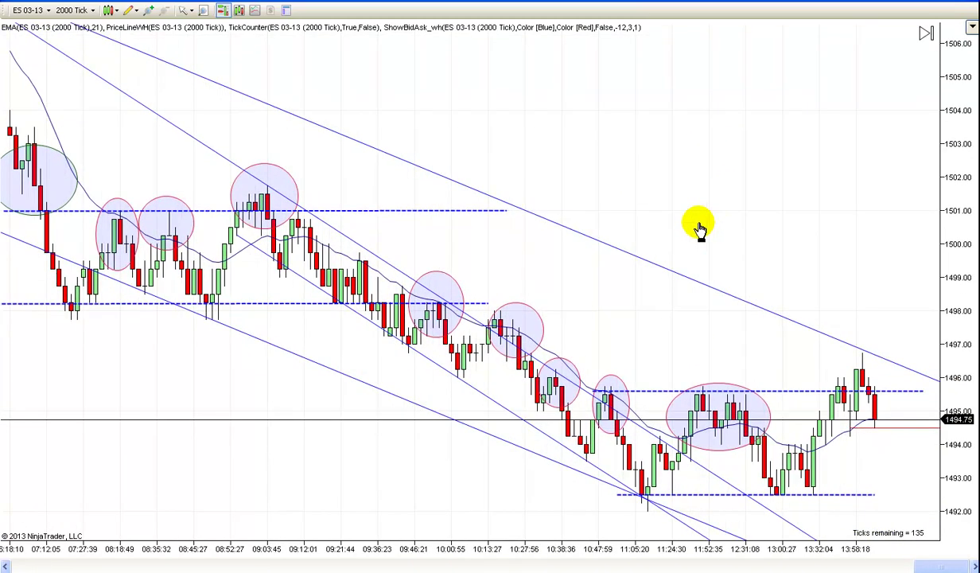
{"action": "scroll", "coordinate": [692, 225], "scroll_direction": "down", "scroll_amount": 1}
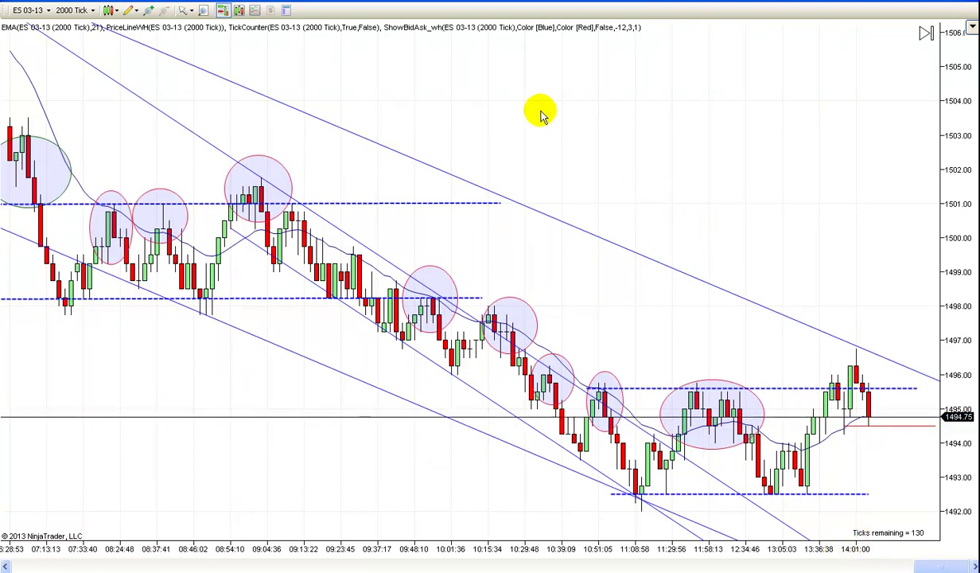
{"action": "scroll", "coordinate": [636, 127], "scroll_direction": "up", "scroll_amount": 5}
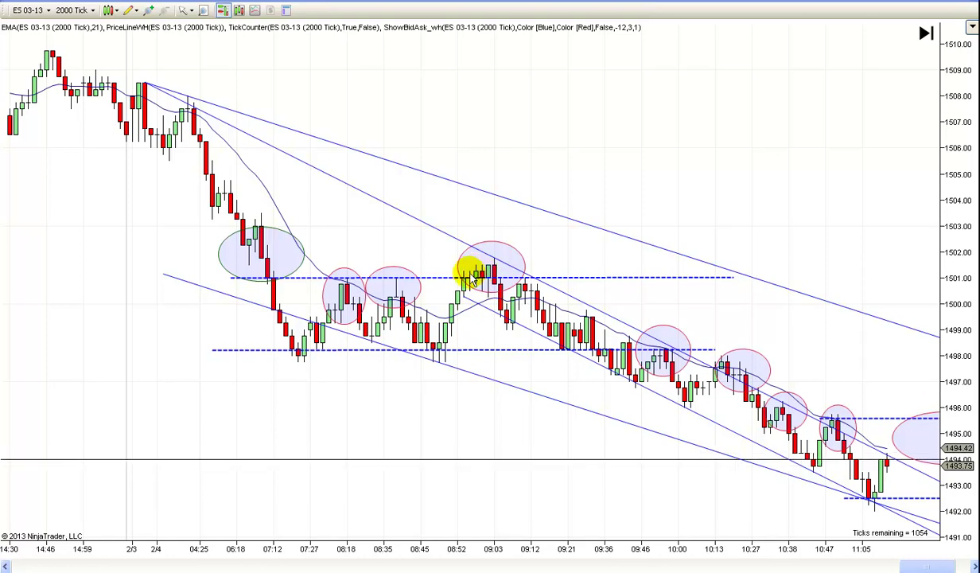
{"action": "left_click_drag", "start_coordinate": [717, 116], "coordinate": [536, 120]}
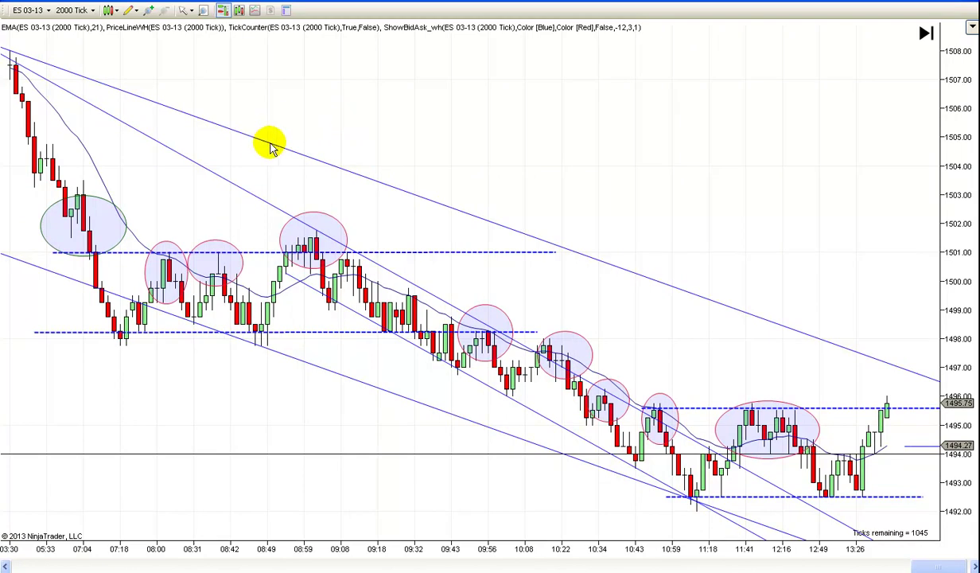
{"action": "key", "text": "Up"}
{"action": "key", "text": "Up"}
{"action": "key", "text": "Up"}
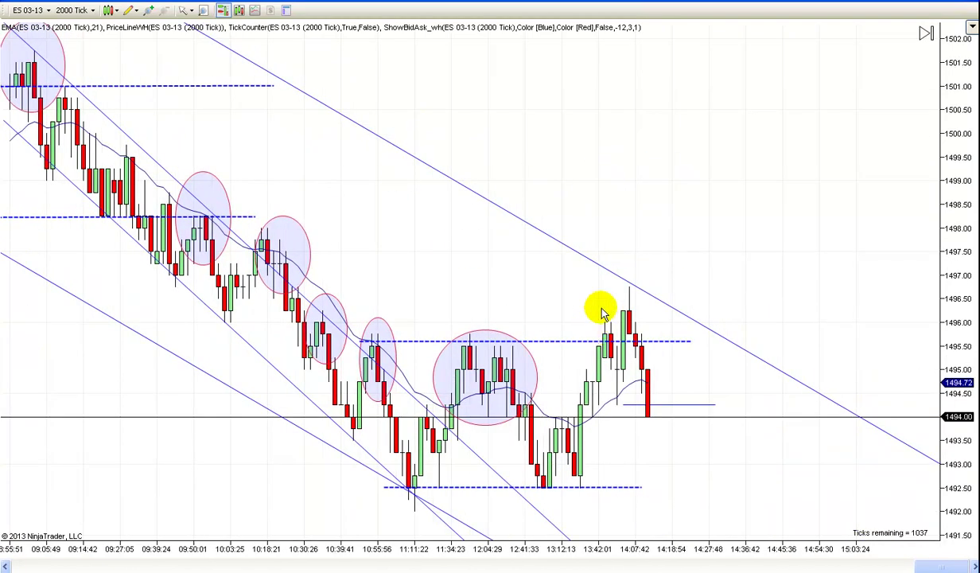
{"action": "left_click_drag", "start_coordinate": [599, 149], "coordinate": [811, 197]}
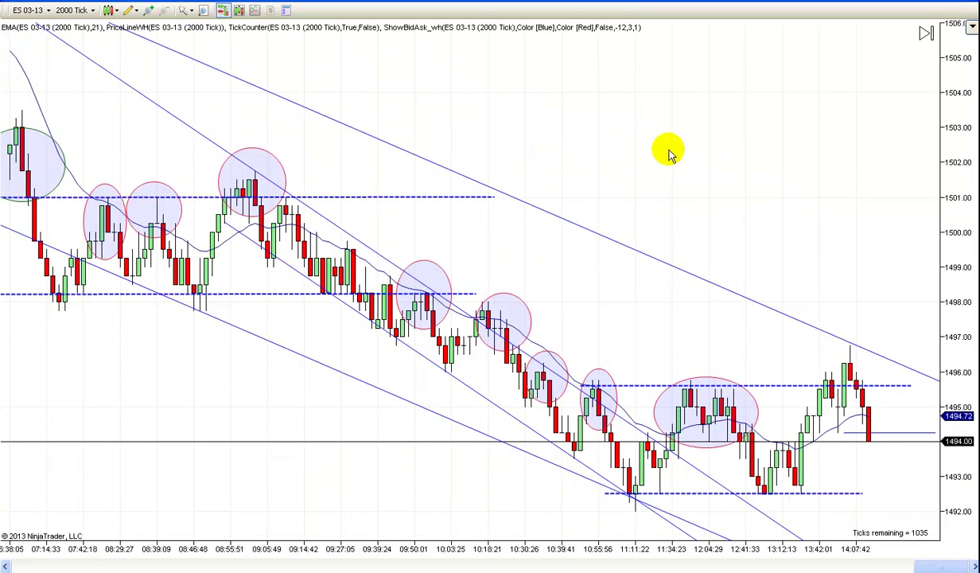
{"action": "key", "text": "Down"}
{"action": "key", "text": "Down"}
Step: Reposition the second anchor of the steep channel's upper ray exactly on the 09:03 swing high
{"action": "left_click_drag", "start_coordinate": [564, 149], "coordinate": [612, 156]}
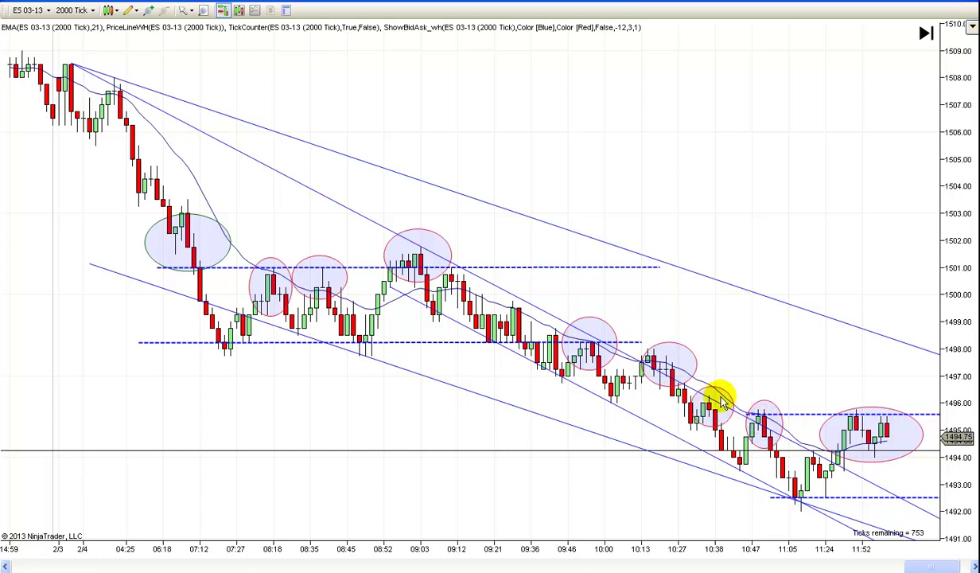
{"action": "left_click", "coordinate": [490, 286]}
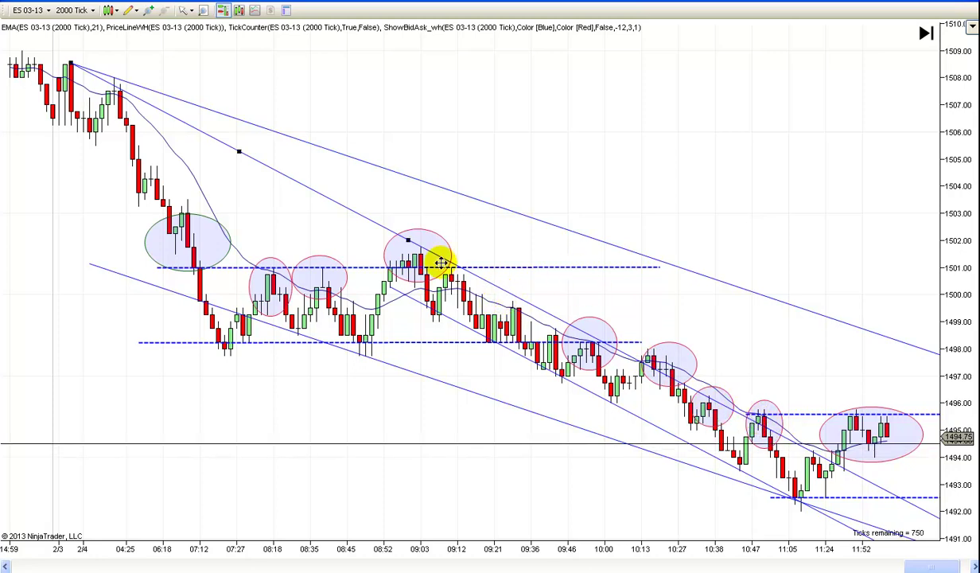
{"action": "left_click_drag", "start_coordinate": [407, 239], "coordinate": [419, 233]}
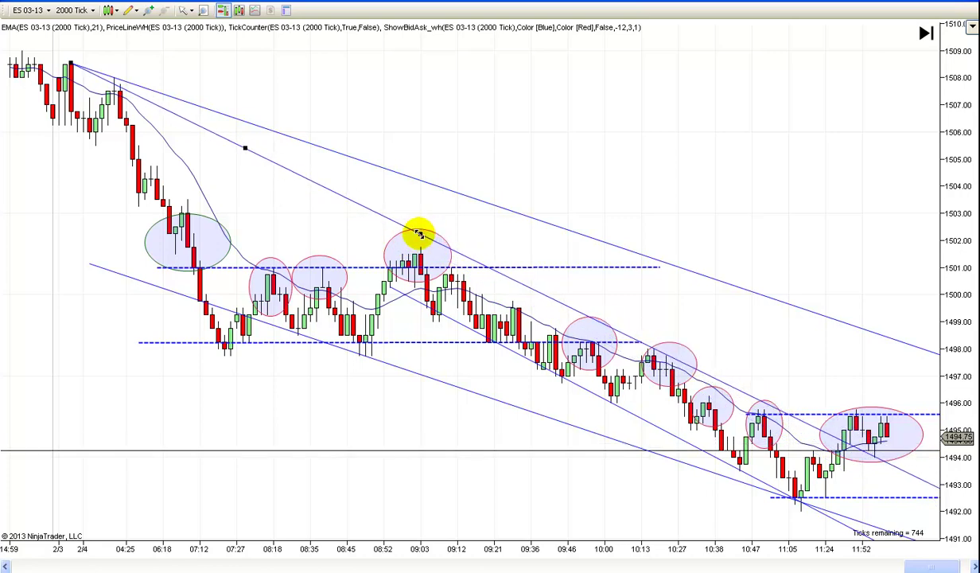
{"action": "left_click_drag", "start_coordinate": [419, 234], "coordinate": [417, 246]}
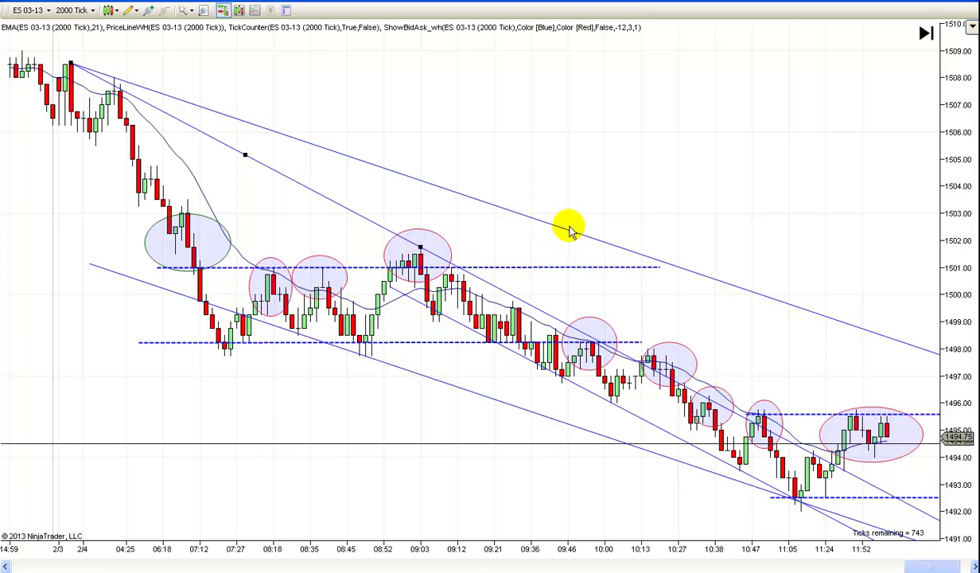
{"action": "left_click", "coordinate": [609, 218]}
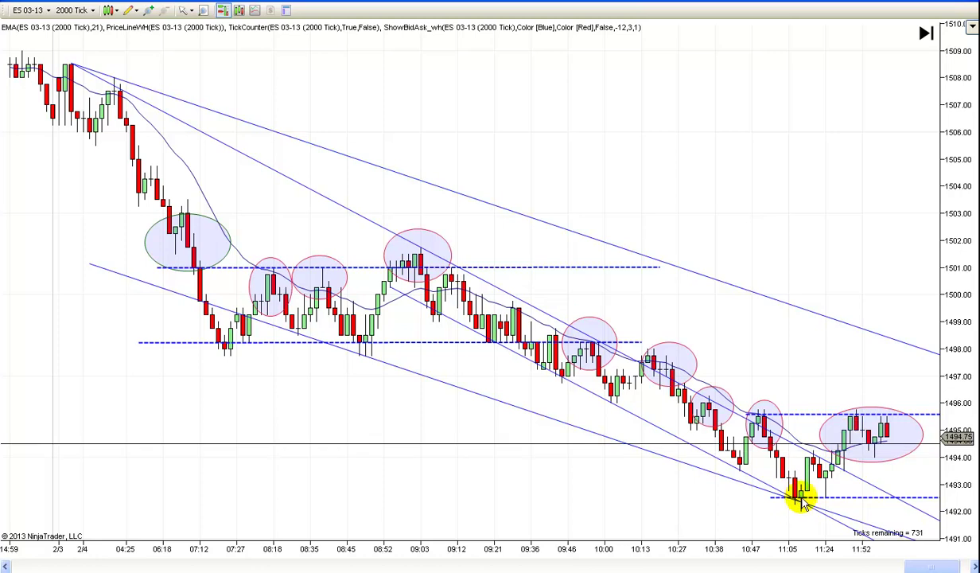
Step: Change the dash style of the steep channel's upper ray to Dot
{"action": "left_click_drag", "start_coordinate": [793, 501], "coordinate": [662, 493]}
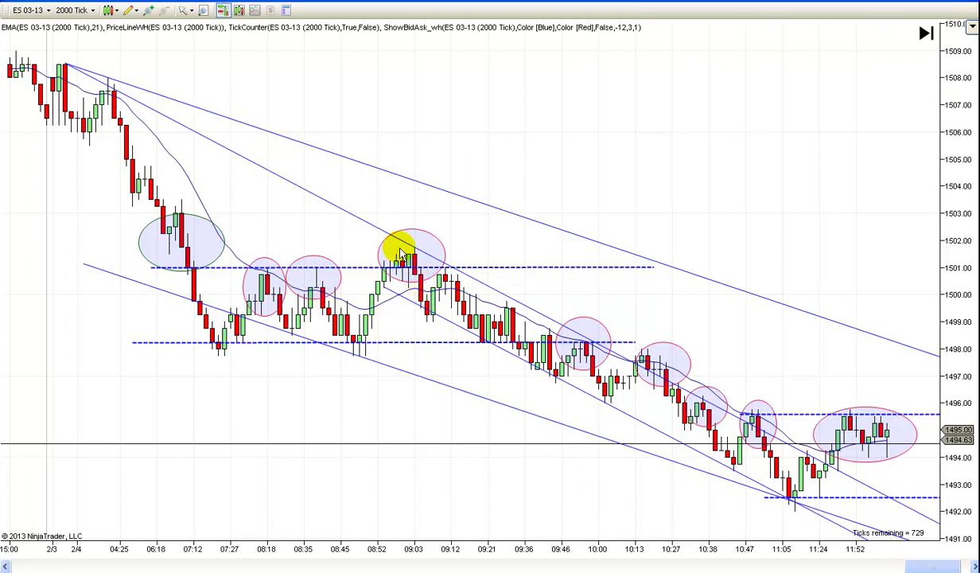
{"action": "double_click", "coordinate": [343, 211]}
{"action": "left_click", "coordinate": [554, 280]}
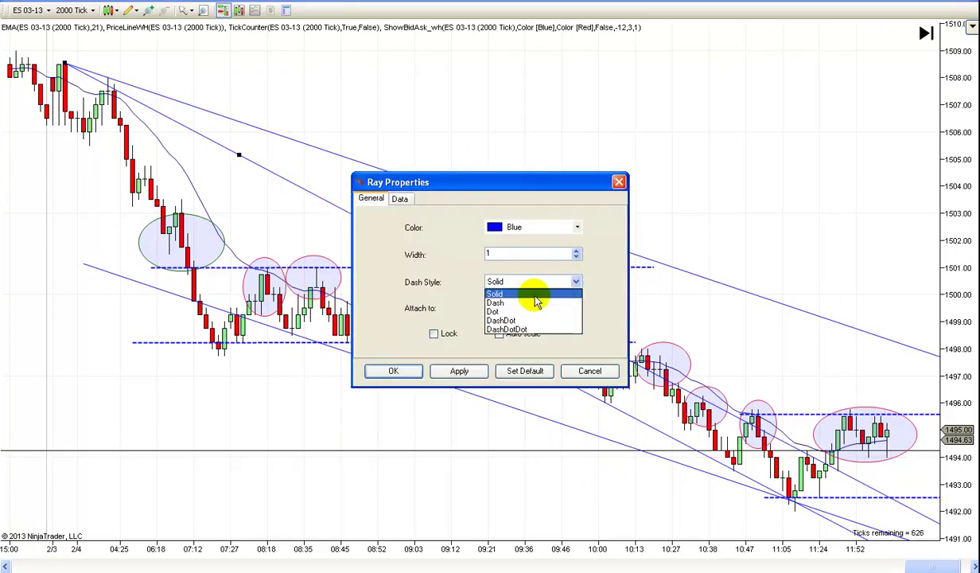
{"action": "left_click", "coordinate": [511, 312]}
{"action": "left_click", "coordinate": [393, 370]}
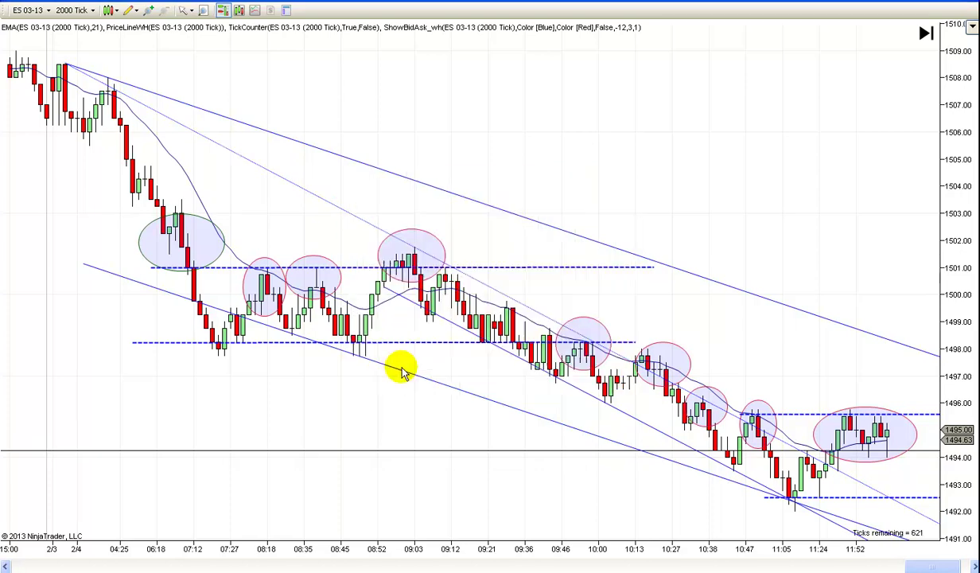
Step: Change the dash style of the steep channel's lower ray to Dot
{"action": "double_click", "coordinate": [502, 343]}
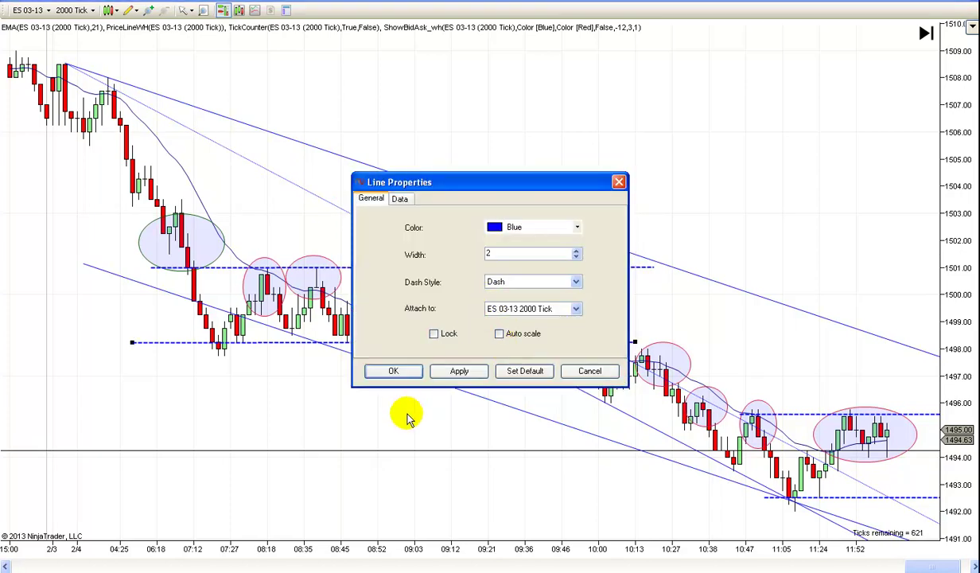
{"action": "left_click", "coordinate": [580, 378]}
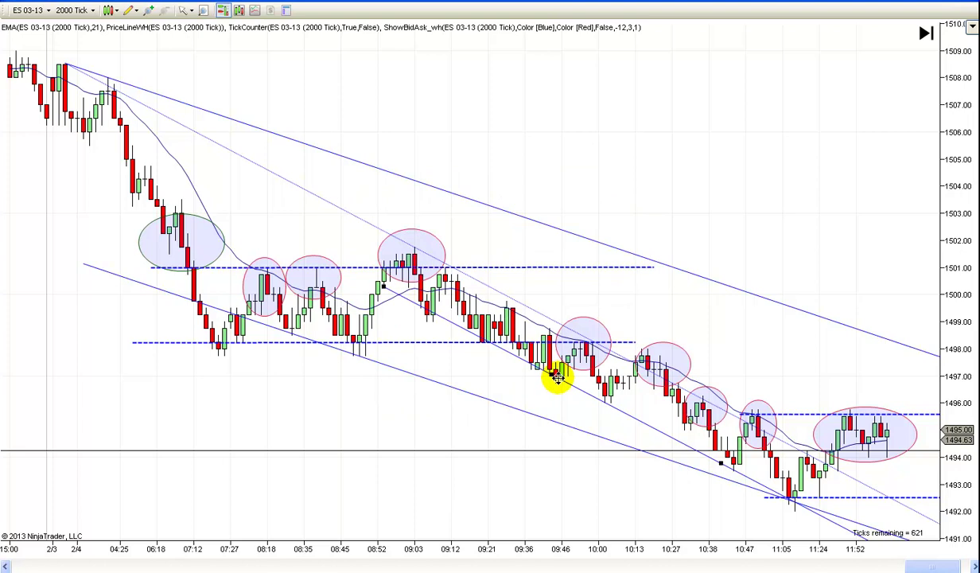
{"action": "double_click", "coordinate": [556, 378]}
{"action": "left_click", "coordinate": [575, 282]}
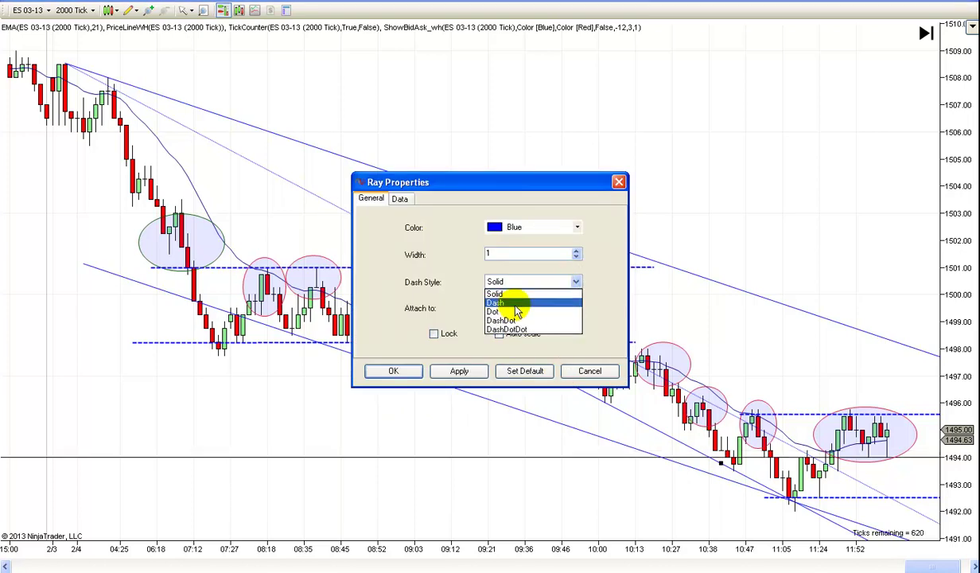
{"action": "left_click", "coordinate": [513, 311]}
{"action": "left_click", "coordinate": [449, 372]}
{"action": "left_click", "coordinate": [393, 371]}
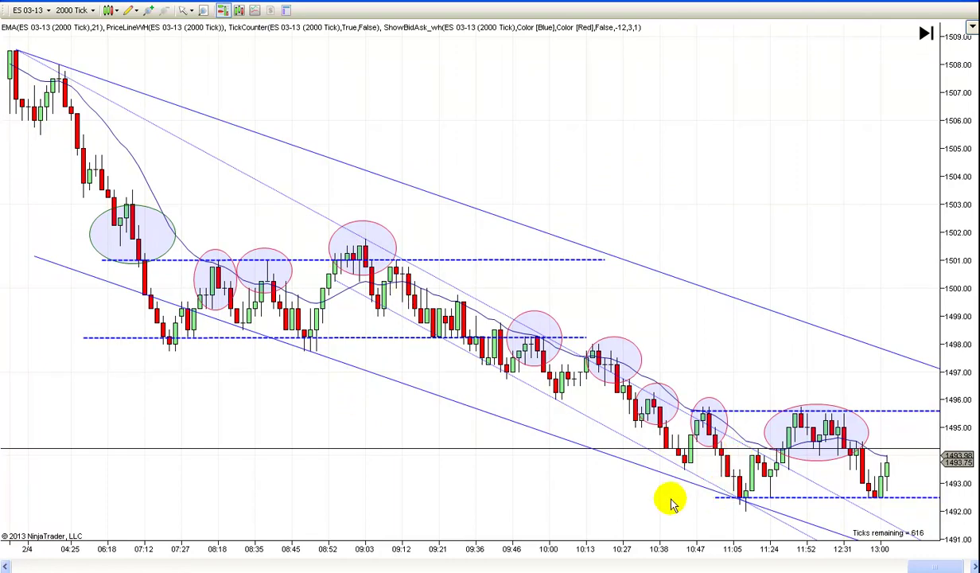
{"action": "scroll", "coordinate": [545, 499], "scroll_direction": "up", "scroll_amount": 1}
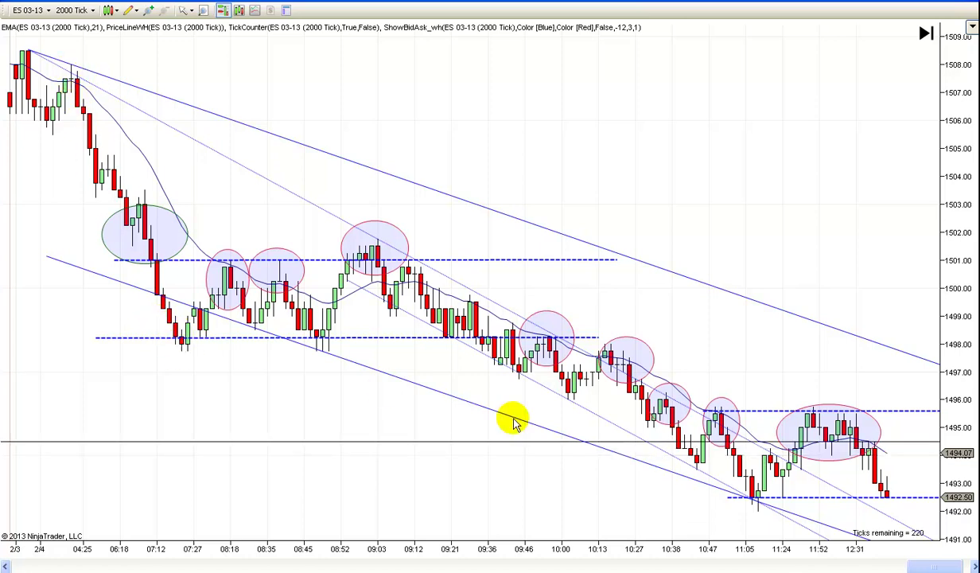
{"action": "scroll", "coordinate": [682, 170], "scroll_direction": "up", "scroll_amount": 2}
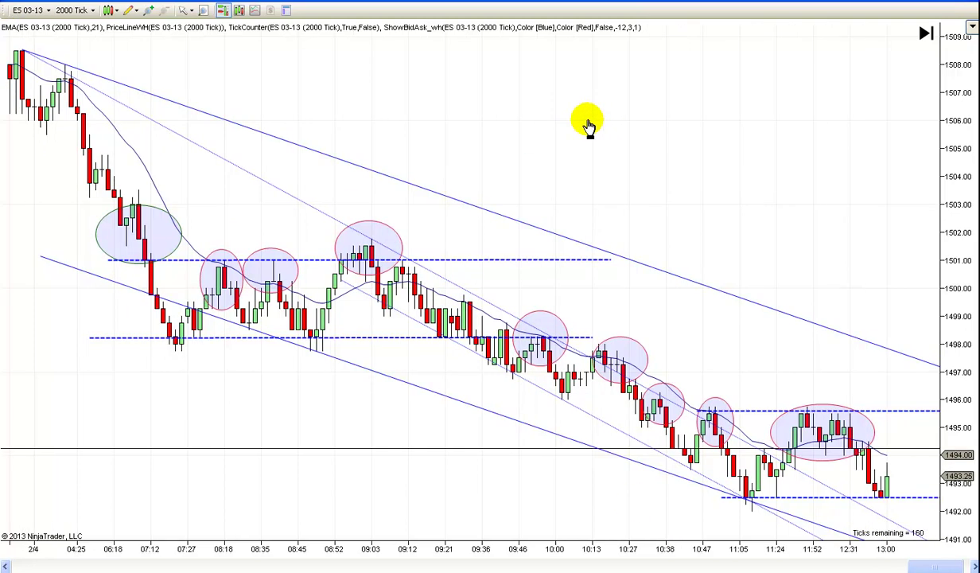
{"action": "scroll", "coordinate": [588, 126], "scroll_direction": "up", "scroll_amount": 1}
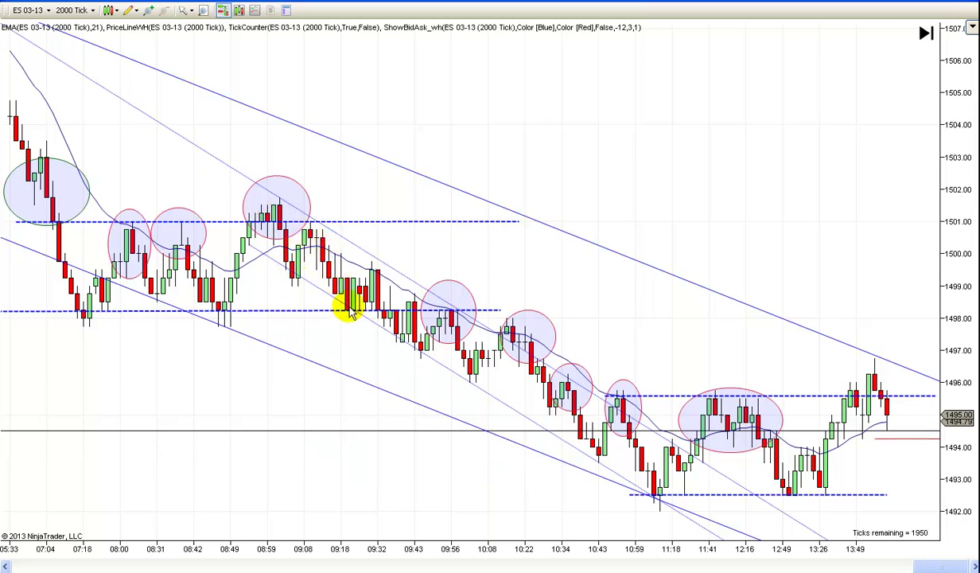
Step: Draw a temporary arrow line from the swing high near 09:09 down to the 1498.25 level, and delete it
{"action": "left_click", "coordinate": [130, 10]}
{"action": "left_click", "coordinate": [129, 116]}
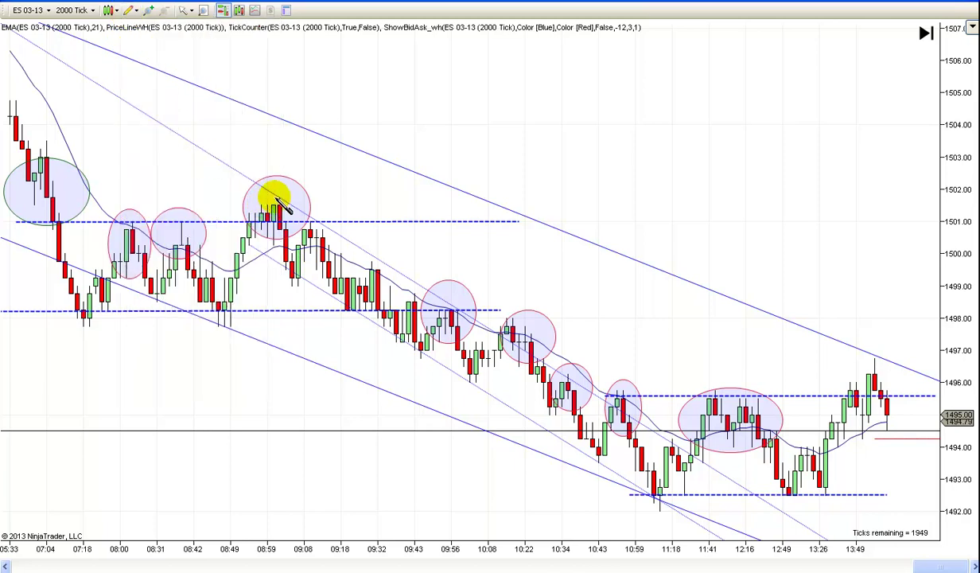
{"action": "left_click_drag", "start_coordinate": [310, 226], "coordinate": [333, 313]}
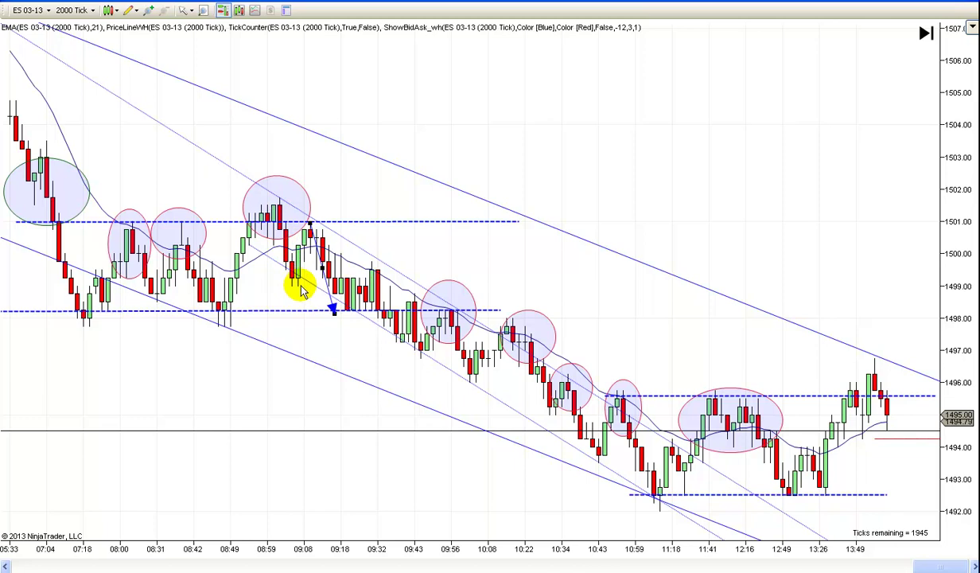
{"action": "key", "text": "Delete"}
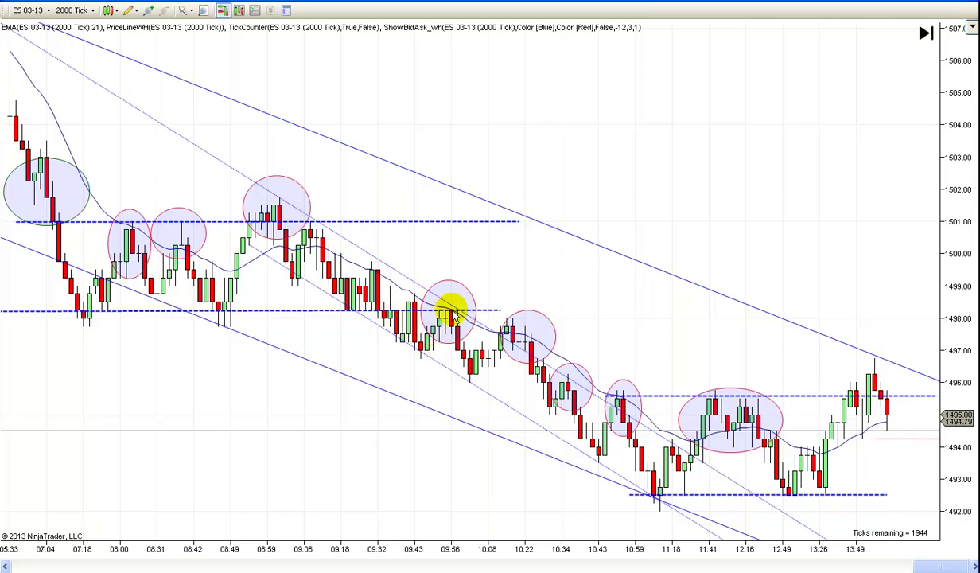
Step: Examine the downtrend back to the 1508.50 high, comparing the circled pullbacks with the channel lines and horizontal levels
{"action": "left_click_drag", "start_coordinate": [737, 175], "coordinate": [773, 176]}
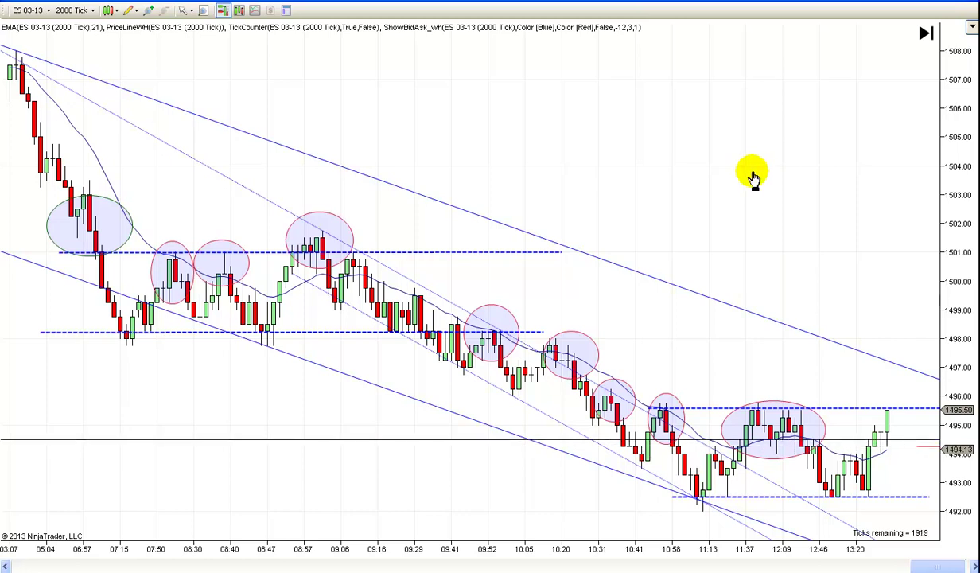
{"action": "scroll", "coordinate": [739, 175], "scroll_direction": "down", "scroll_amount": 5}
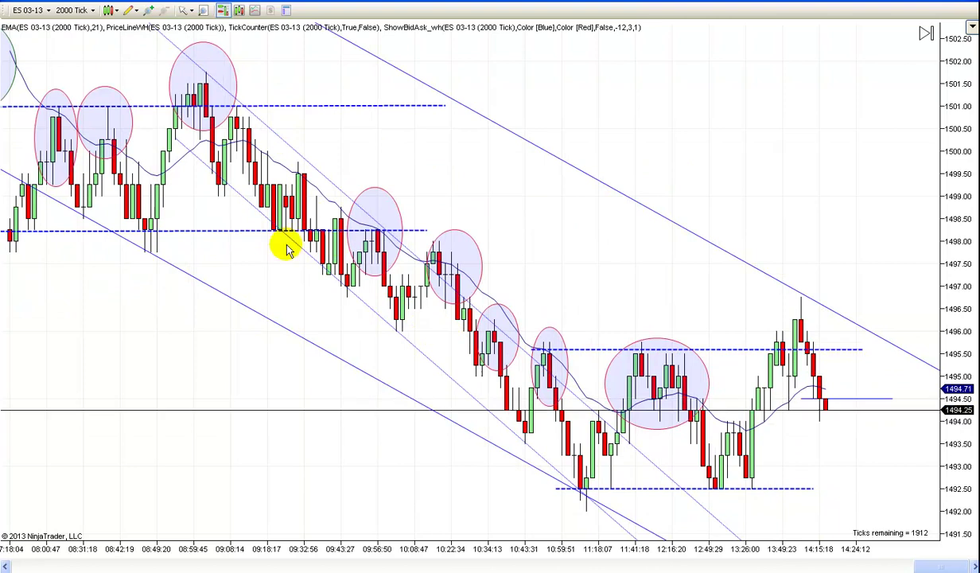
{"action": "scroll", "coordinate": [665, 143], "scroll_direction": "up", "scroll_amount": 3}
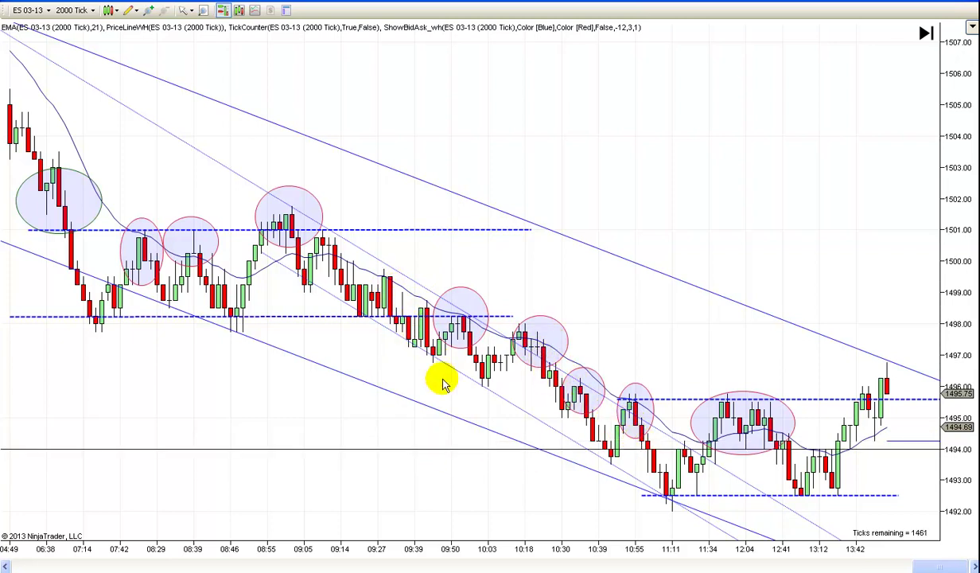
{"action": "scroll", "coordinate": [374, 402], "scroll_direction": "up", "scroll_amount": 2}
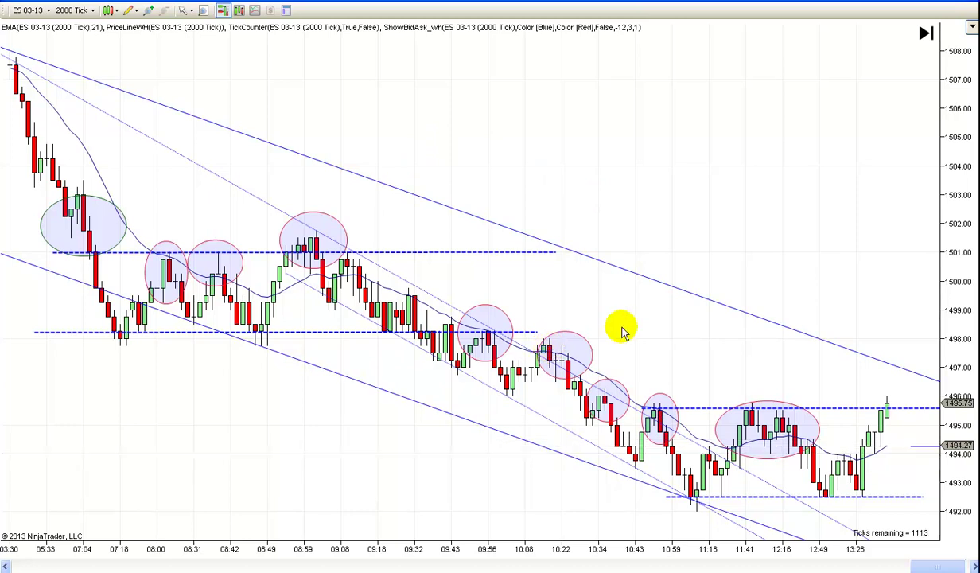
{"action": "scroll", "coordinate": [675, 233], "scroll_direction": "up", "scroll_amount": 2}
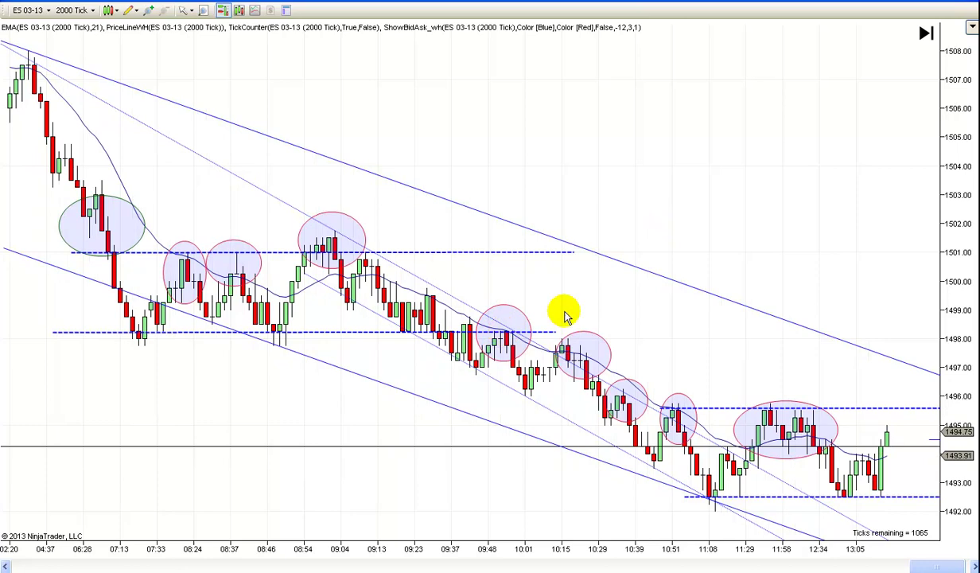
{"action": "scroll", "coordinate": [714, 228], "scroll_direction": "up", "scroll_amount": 2}
{"action": "scroll", "coordinate": [713, 228], "scroll_direction": "up", "scroll_amount": 1}
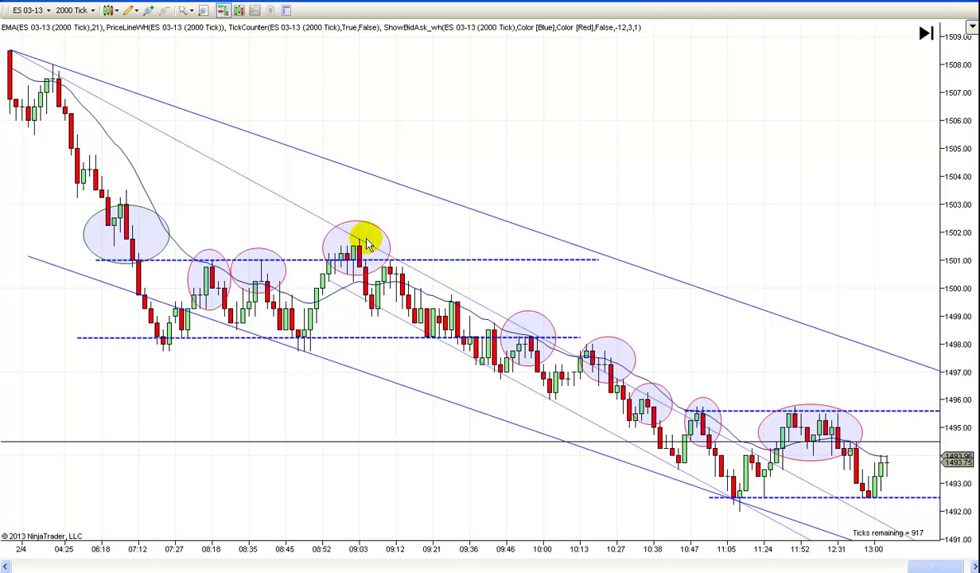
Step: Try the dashed 1501.00 level at the 09:03 swing high, about 1501.75, and return it to 1501.00
{"action": "left_click_drag", "start_coordinate": [341, 258], "coordinate": [341, 241]}
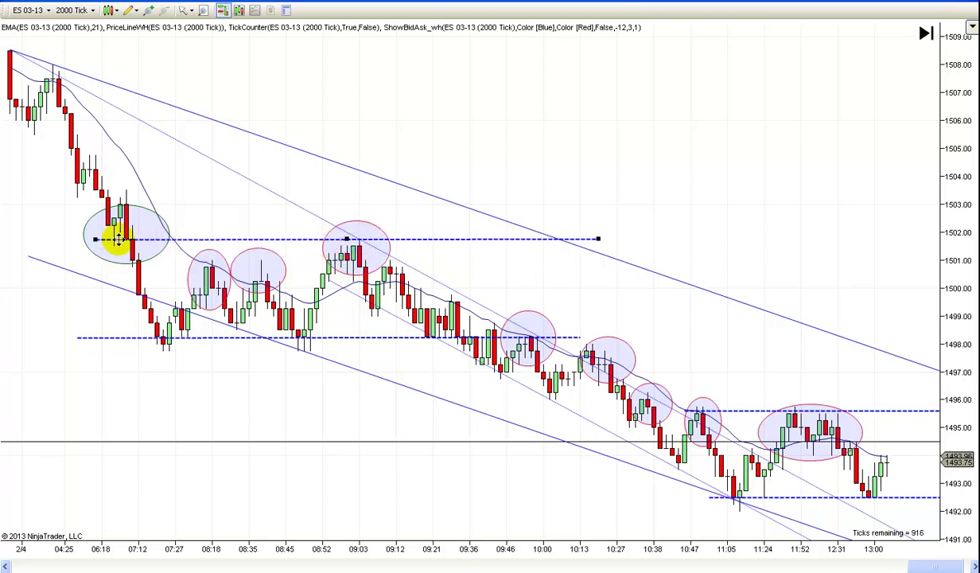
{"action": "left_click_drag", "start_coordinate": [274, 240], "coordinate": [272, 261]}
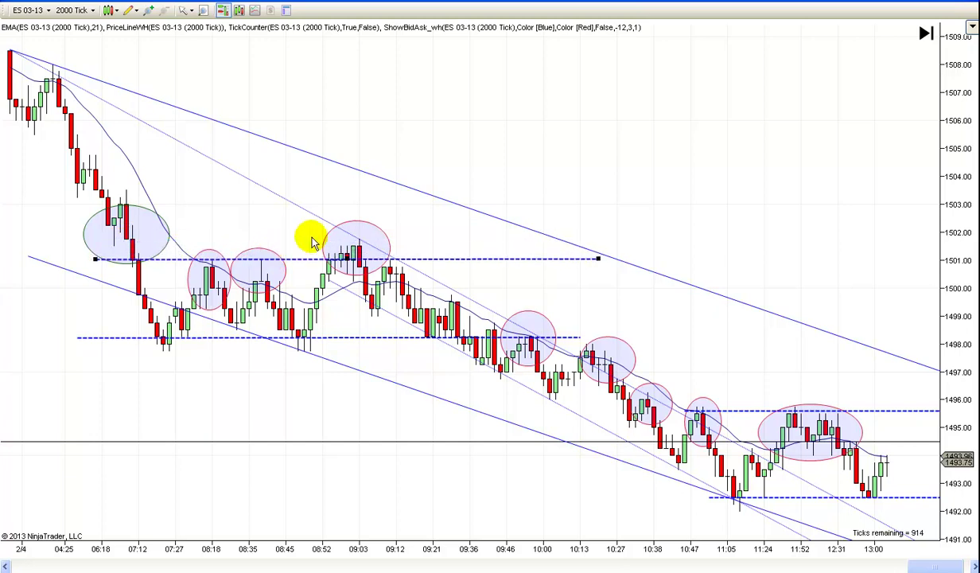
{"action": "left_click", "coordinate": [431, 225]}
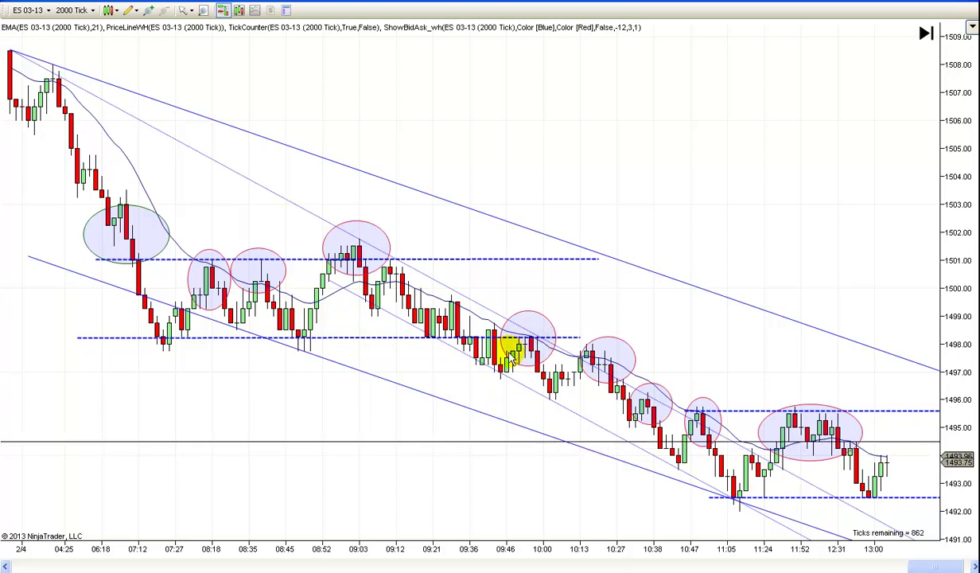
Step: Examine the circled pullbacks and the latest bars against the wide channel's upper line and the day's opening decline
{"action": "scroll", "coordinate": [676, 239], "scroll_direction": "down", "scroll_amount": 3}
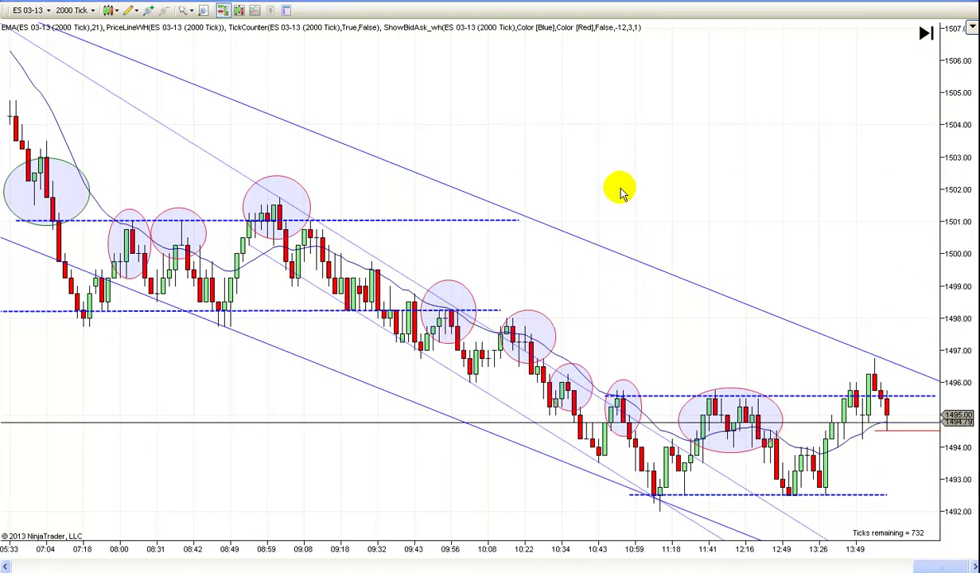
{"action": "scroll", "coordinate": [700, 182], "scroll_direction": "up", "scroll_amount": 3}
{"action": "scroll", "coordinate": [684, 185], "scroll_direction": "down", "scroll_amount": 2}
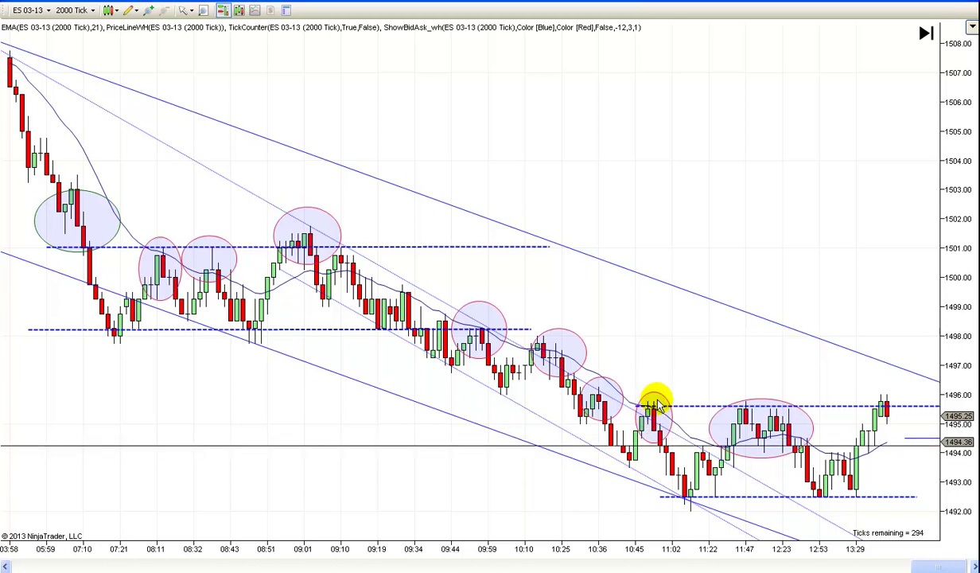
{"action": "scroll", "coordinate": [698, 373], "scroll_direction": "down", "scroll_amount": 2}
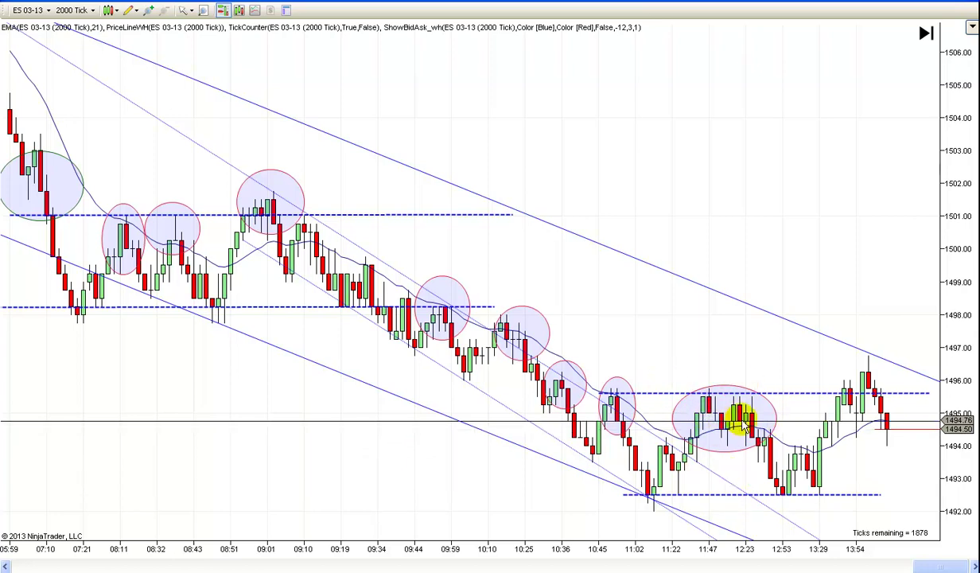
{"action": "scroll", "coordinate": [700, 356], "scroll_direction": "down", "scroll_amount": 2}
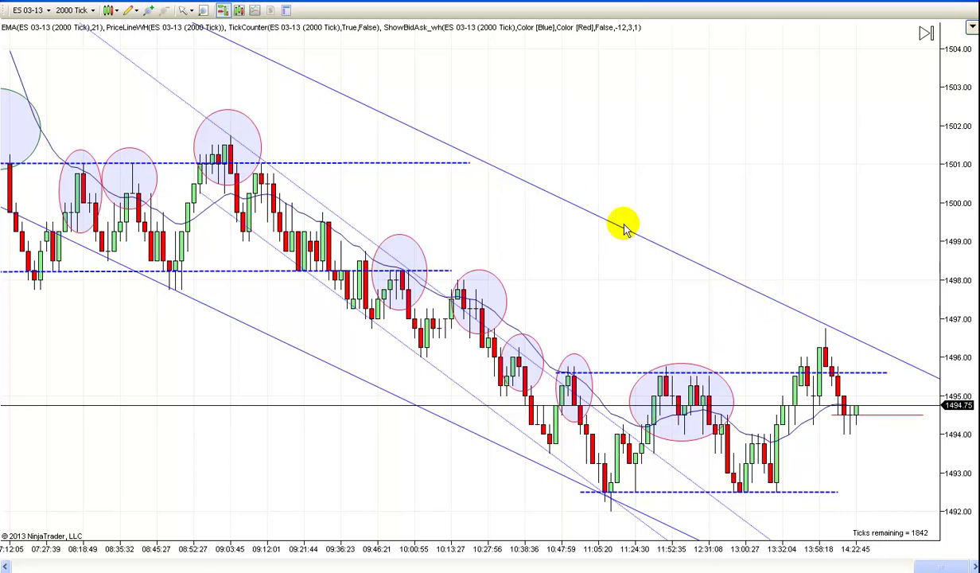
{"action": "scroll", "coordinate": [831, 149], "scroll_direction": "left", "scroll_amount": 10}
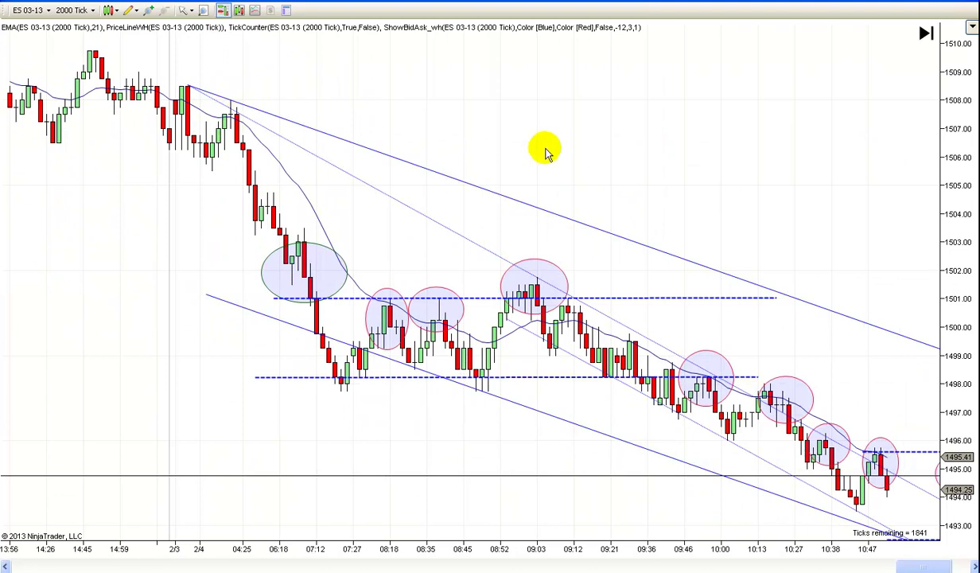
{"action": "scroll", "coordinate": [407, 103], "scroll_direction": "right", "scroll_amount": 10}
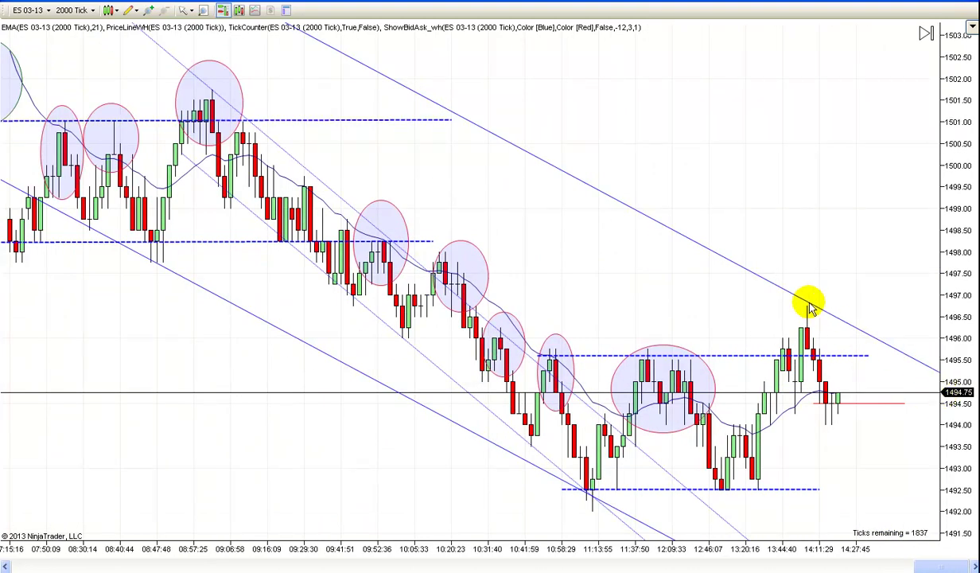
{"action": "scroll", "coordinate": [668, 268], "scroll_direction": "right", "scroll_amount": 3}
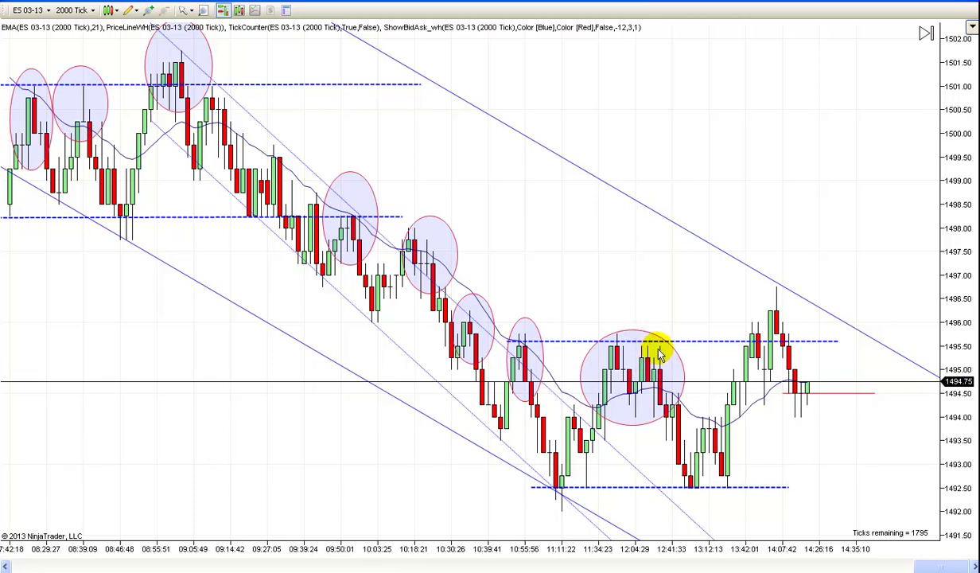
Step: Lower the dashed resistance level across the late-morning swing highs to 1495.50
{"action": "left_click", "coordinate": [652, 342]}
{"action": "left_click_drag", "start_coordinate": [644, 343], "coordinate": [677, 348]}
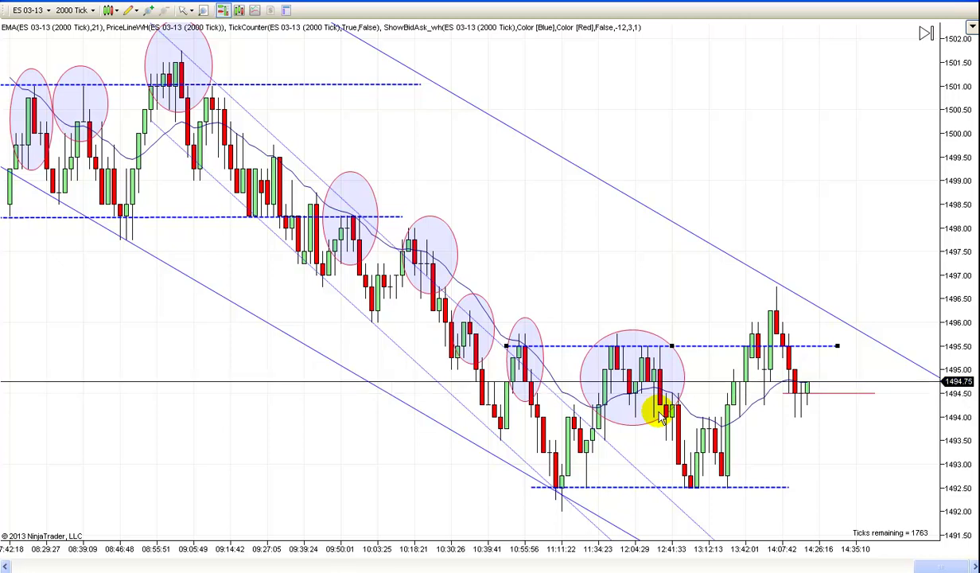
{"action": "left_click", "coordinate": [657, 356]}
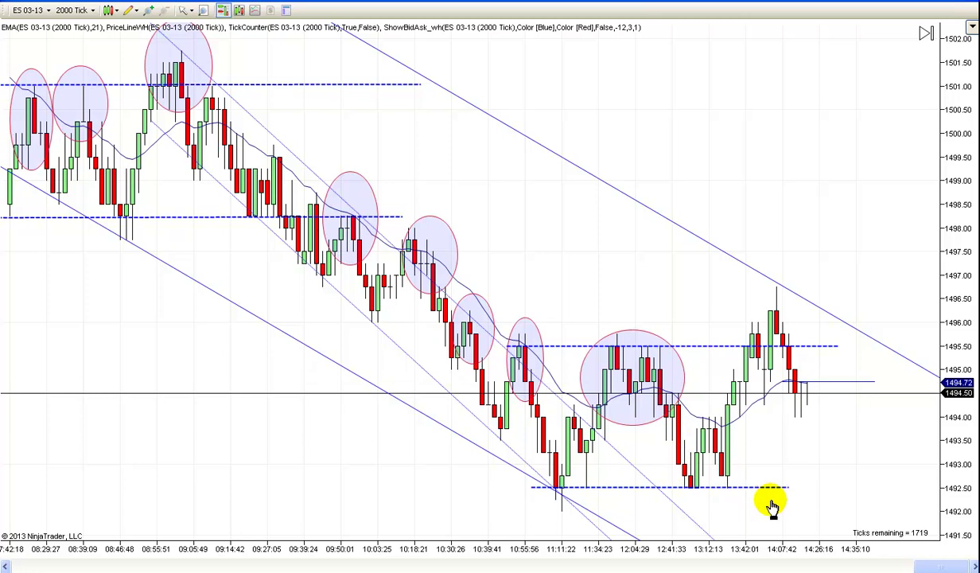
Step: Examine the price swings between the dashed 1492.50 and 1495.50 levels and the steep channel leading into them
{"action": "left_click_drag", "start_coordinate": [768, 509], "coordinate": [740, 503]}
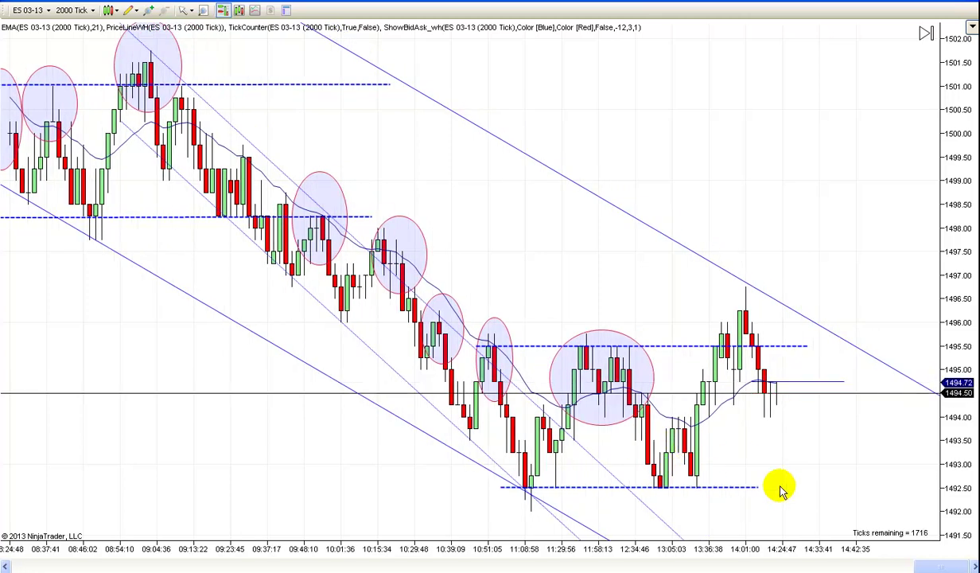
{"action": "left_click_drag", "start_coordinate": [503, 264], "coordinate": [546, 265]}
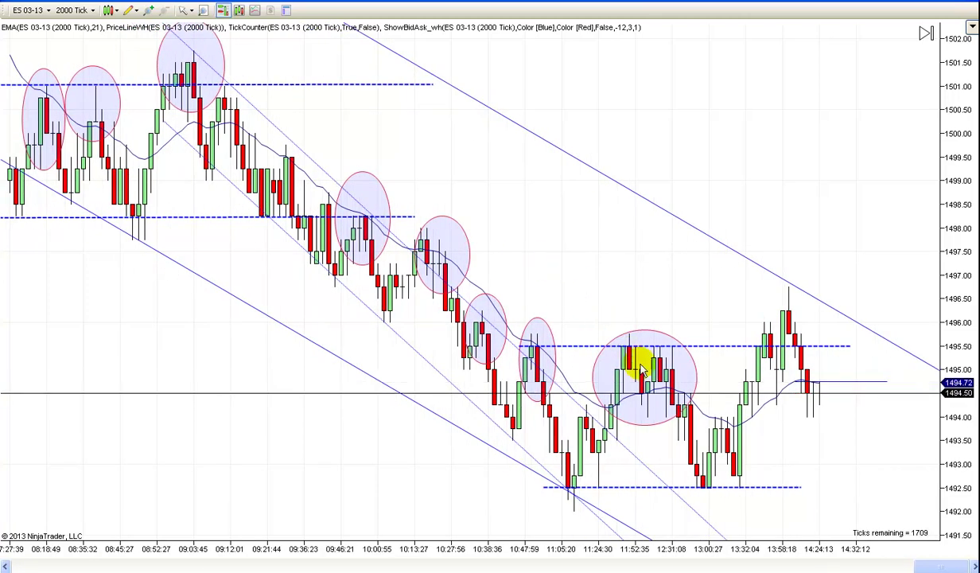
{"action": "left_click_drag", "start_coordinate": [594, 289], "coordinate": [566, 298]}
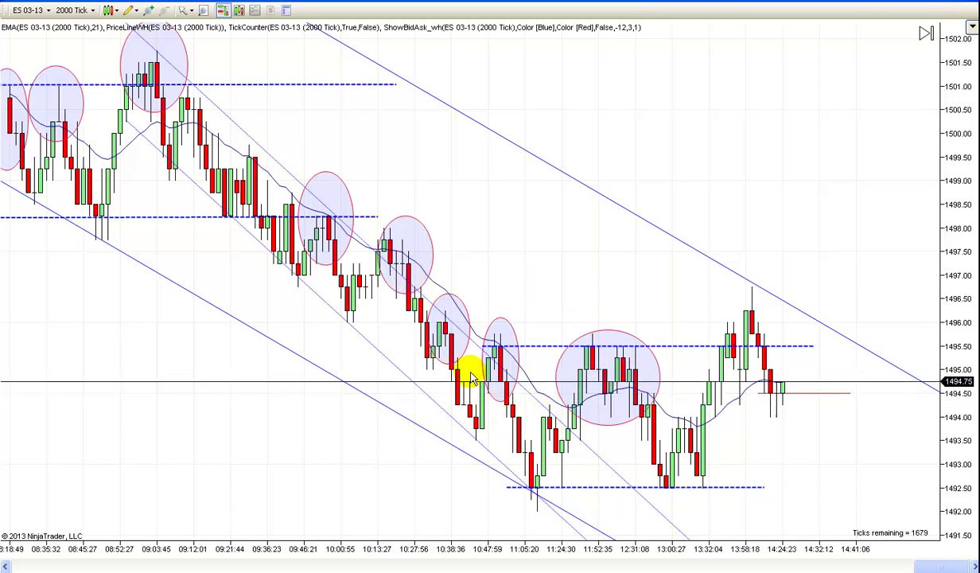
{"action": "scroll", "coordinate": [483, 260], "scroll_direction": "up", "scroll_amount": 1}
{"action": "scroll", "coordinate": [484, 258], "scroll_direction": "up", "scroll_amount": 1}
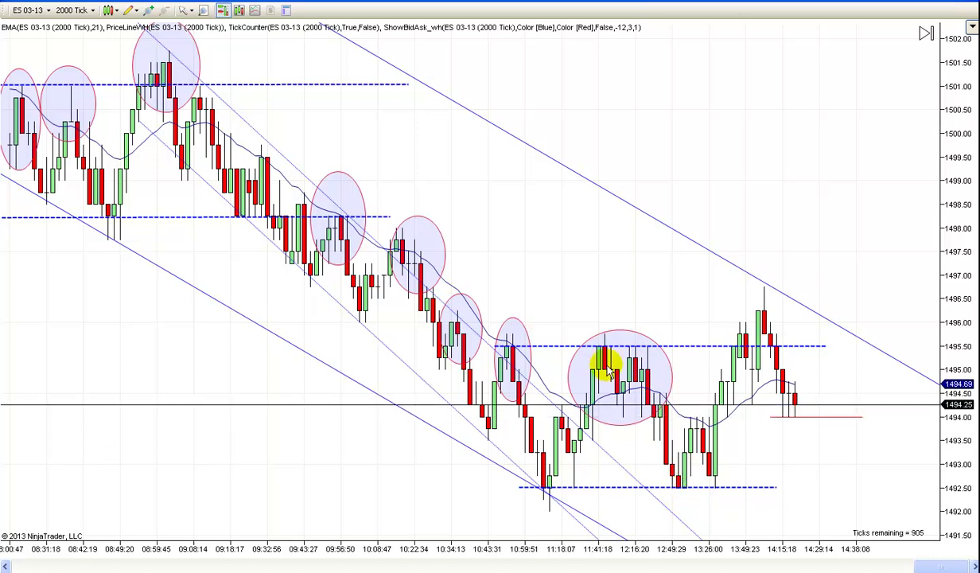
{"action": "left_click_drag", "start_coordinate": [557, 256], "coordinate": [628, 268]}
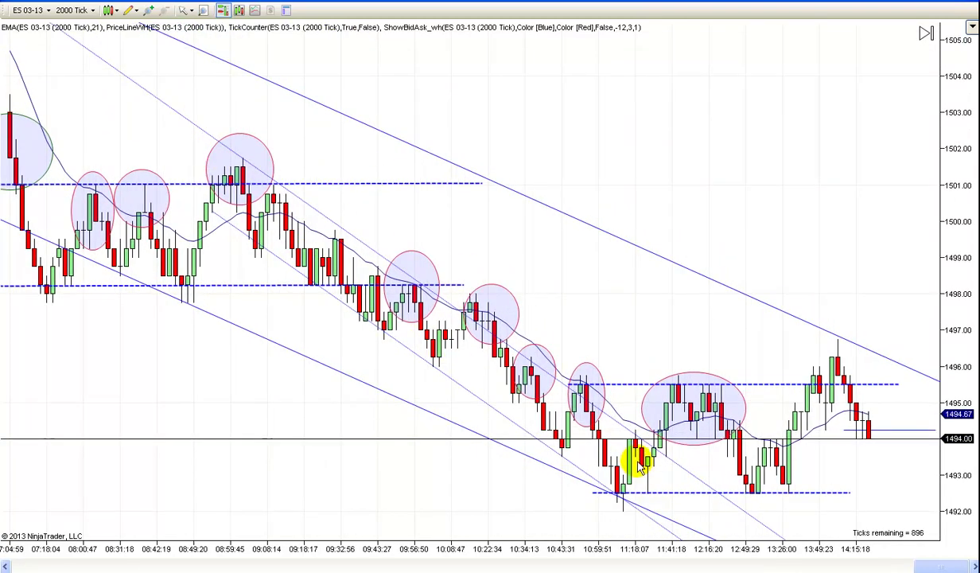
{"action": "scroll", "coordinate": [763, 239], "scroll_direction": "down", "scroll_amount": 3}
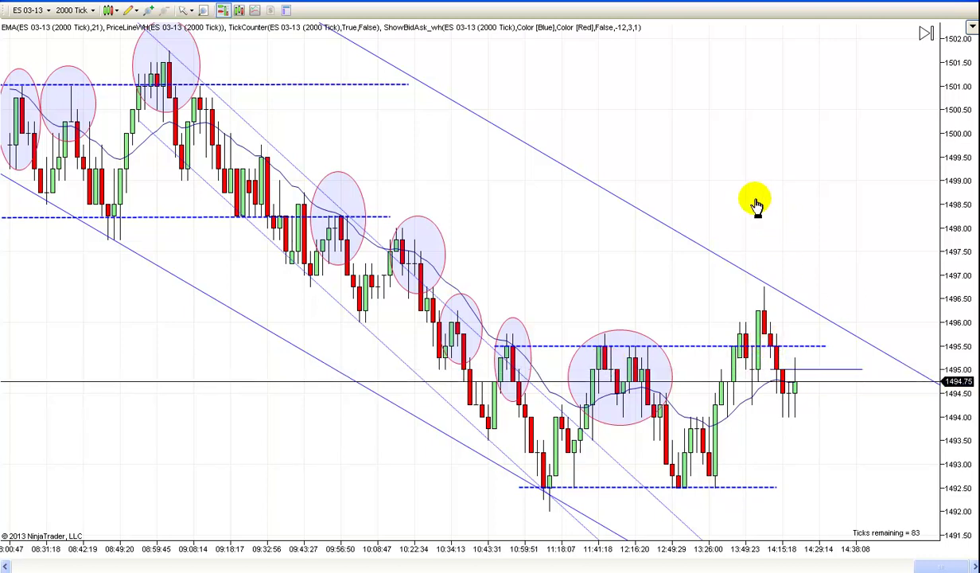
{"action": "scroll", "coordinate": [752, 202], "scroll_direction": "left", "scroll_amount": 10}
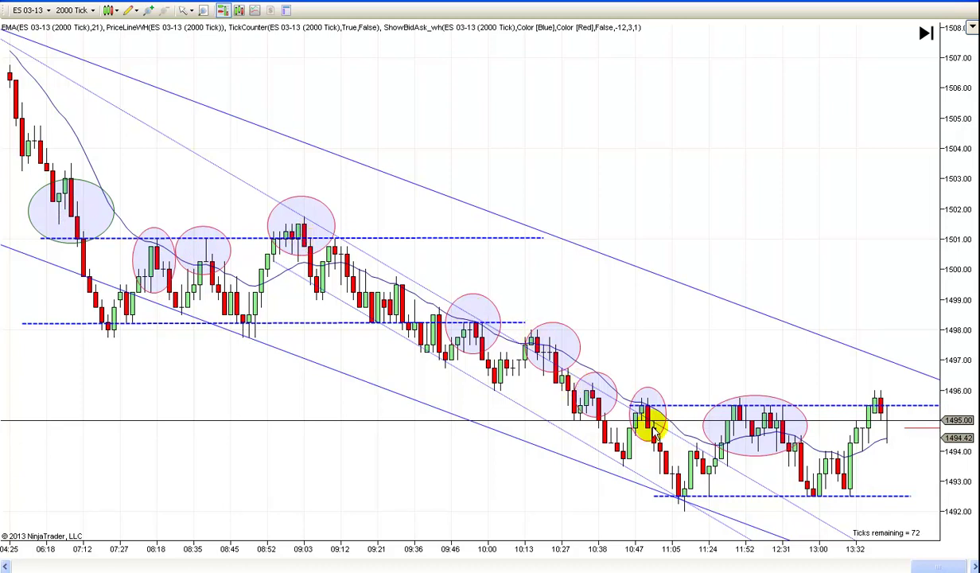
{"action": "key", "text": "Up"}
{"action": "key", "text": "Up"}
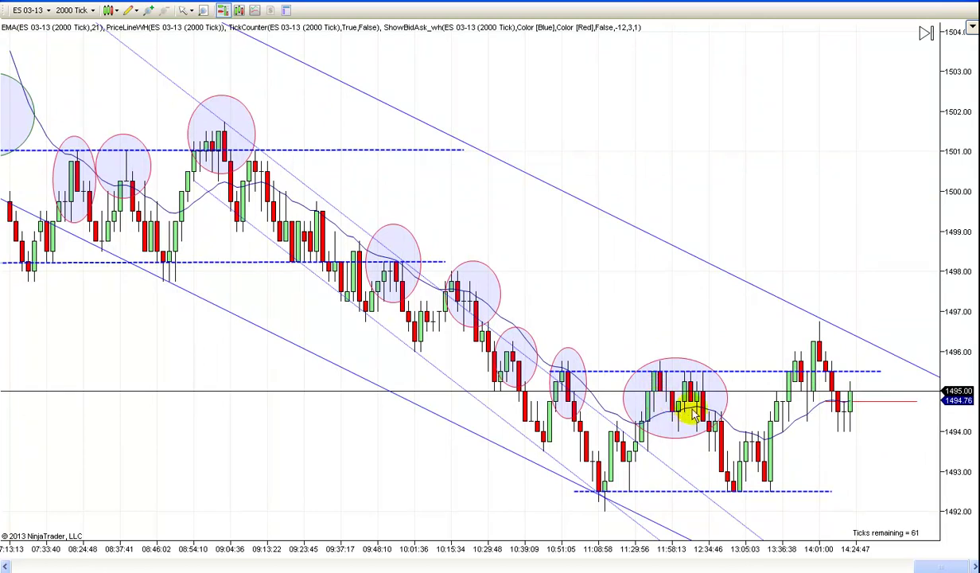
Step: Narrow the bar spacing and examine the full decline from the 1508.50 high to the latest bars at the channel's upper line
{"action": "left_click_drag", "start_coordinate": [789, 149], "coordinate": [765, 149]}
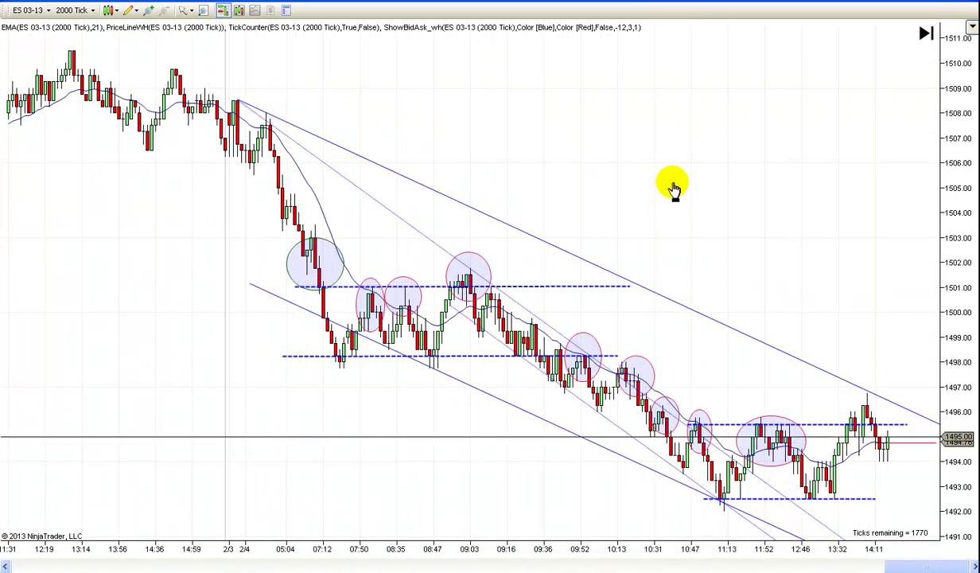
{"action": "scroll", "coordinate": [625, 157], "scroll_direction": "down", "scroll_amount": 5}
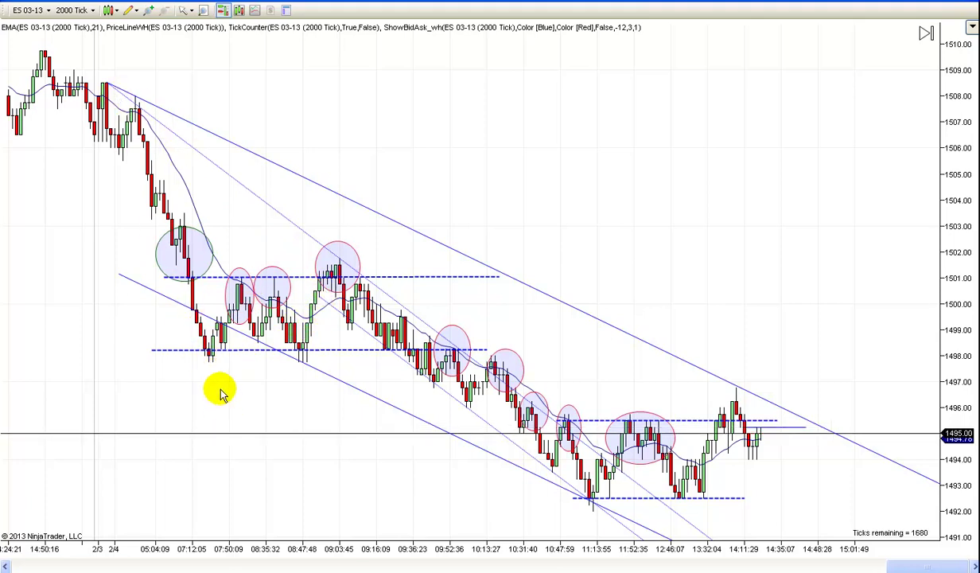
{"action": "left_click_drag", "start_coordinate": [229, 393], "coordinate": [235, 390]}
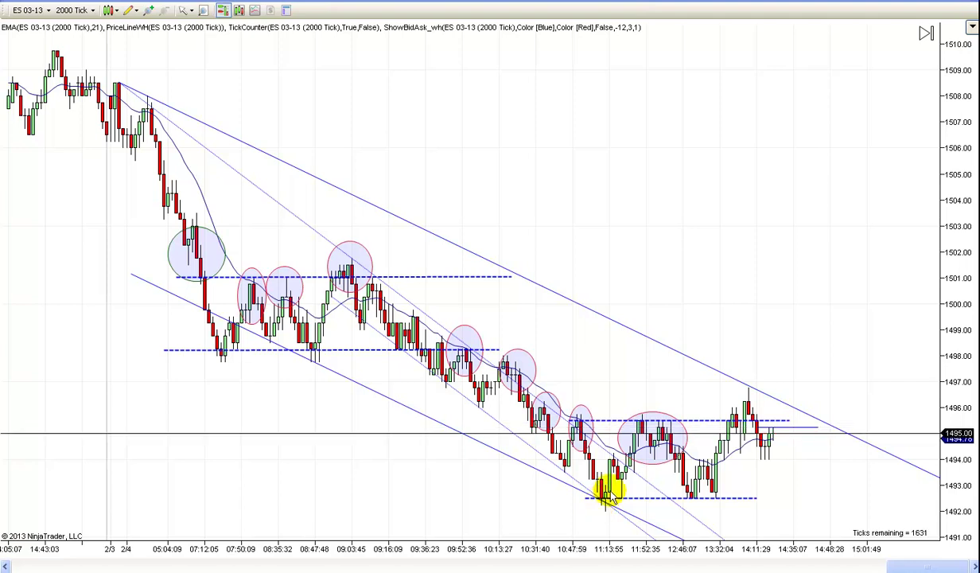
{"action": "scroll", "coordinate": [682, 246], "scroll_direction": "down", "scroll_amount": 4}
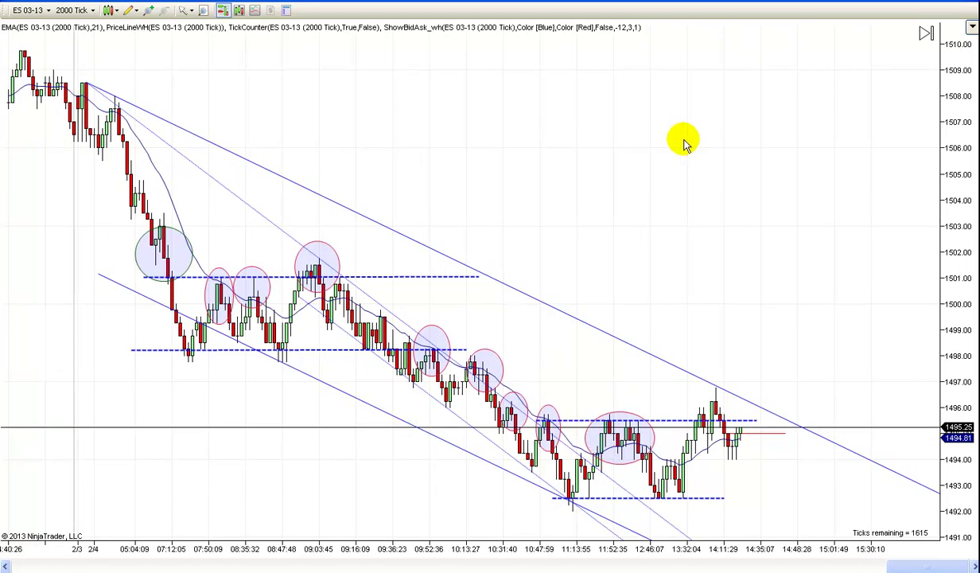
{"action": "left_click_drag", "start_coordinate": [675, 146], "coordinate": [691, 142]}
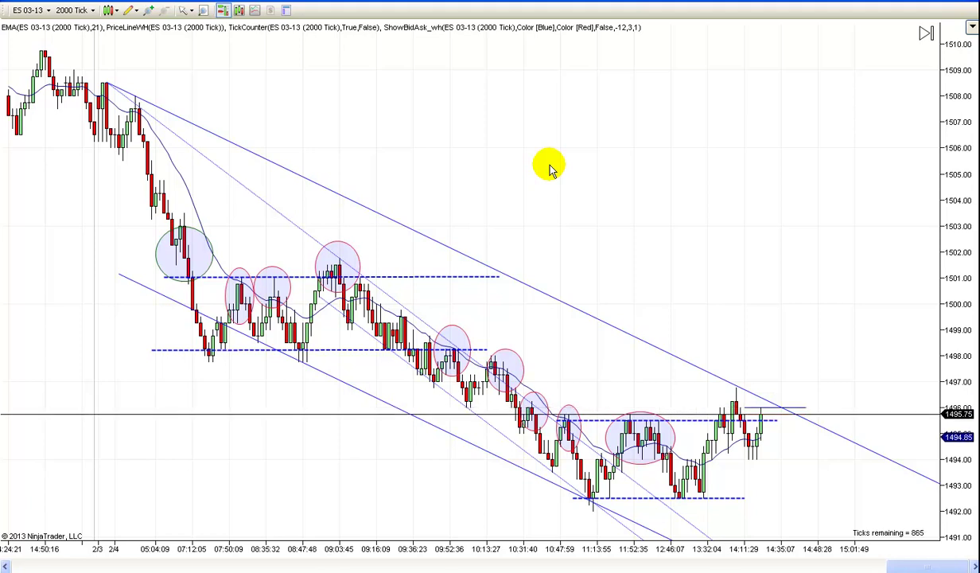
{"action": "left_click_drag", "start_coordinate": [543, 170], "coordinate": [572, 167]}
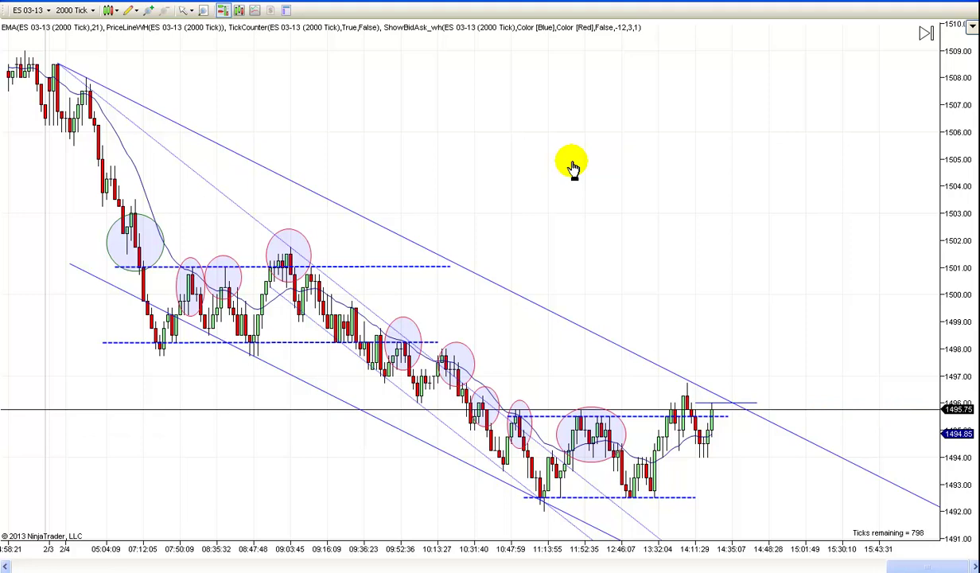
{"action": "left_click_drag", "start_coordinate": [573, 167], "coordinate": [583, 167]}
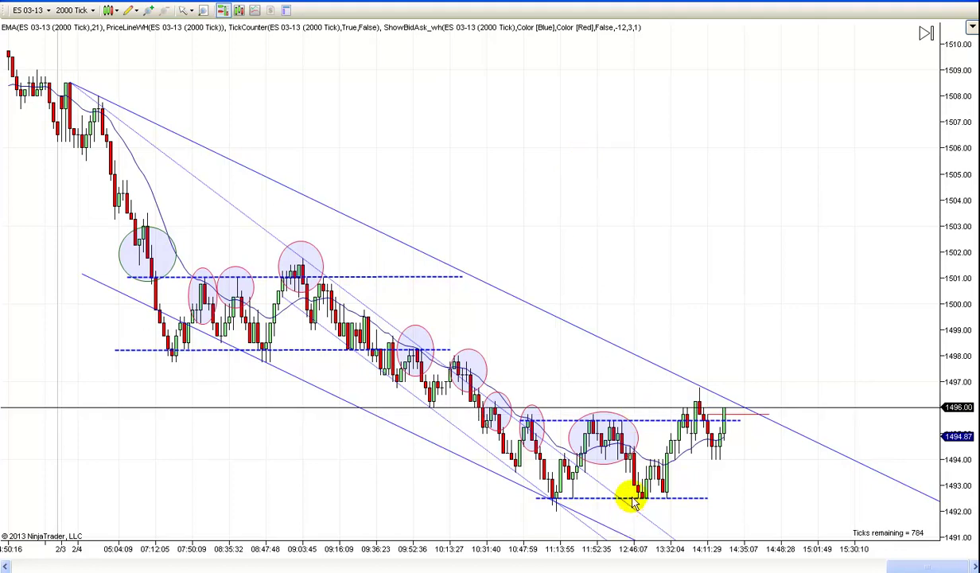
{"action": "scroll", "coordinate": [671, 188], "scroll_direction": "down", "scroll_amount": 3}
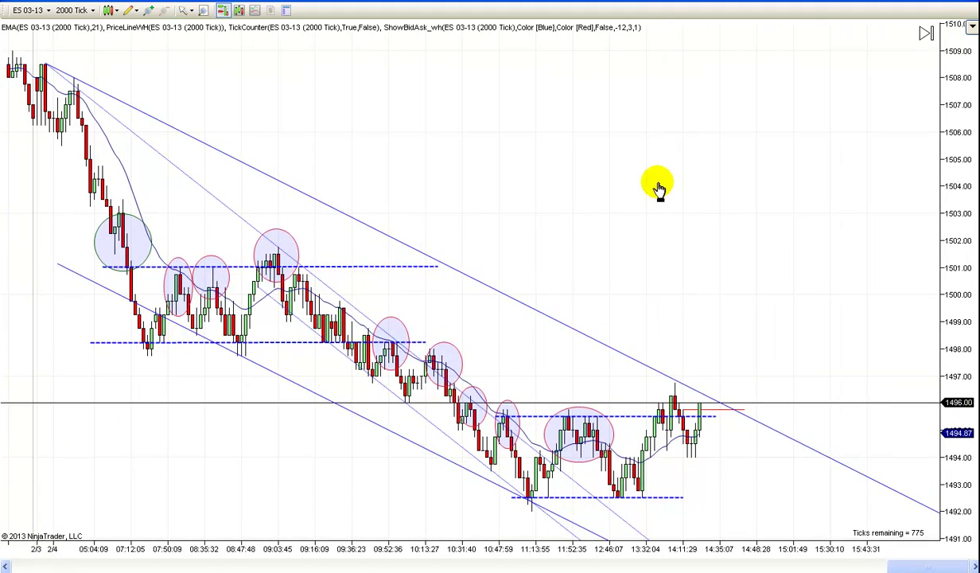
{"action": "left_click_drag", "start_coordinate": [652, 188], "coordinate": [719, 182]}
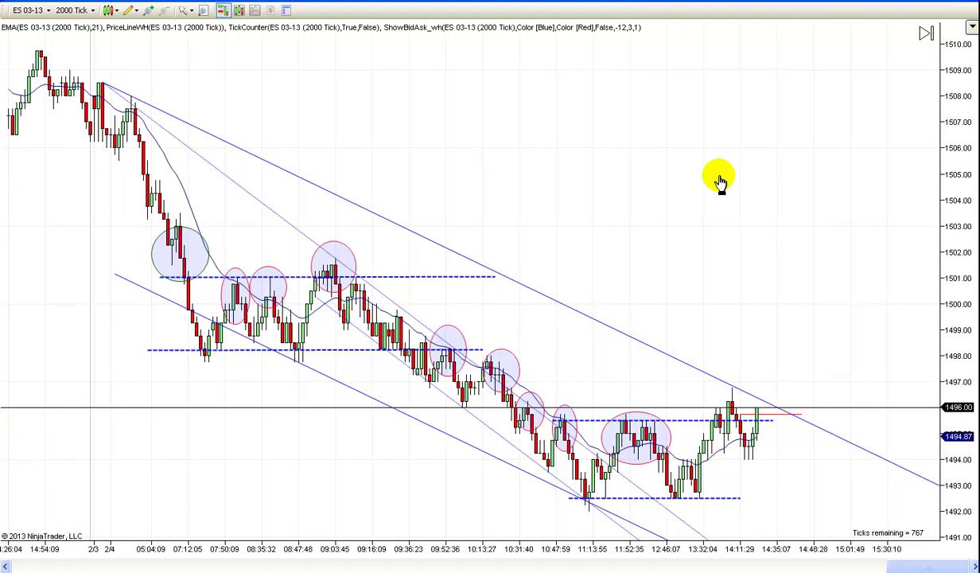
{"action": "left_click_drag", "start_coordinate": [553, 196], "coordinate": [593, 195]}
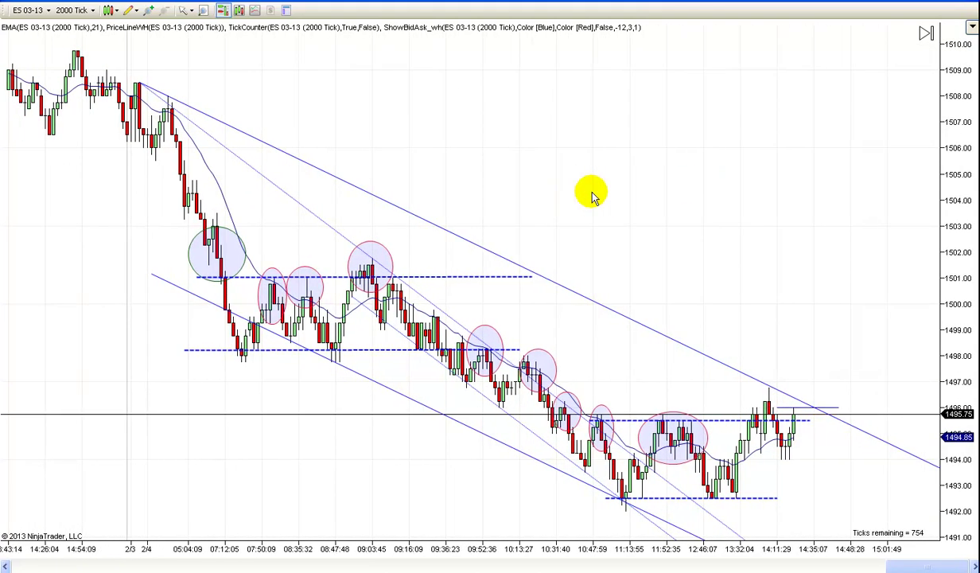
{"action": "left_click_drag", "start_coordinate": [619, 195], "coordinate": [605, 195]}
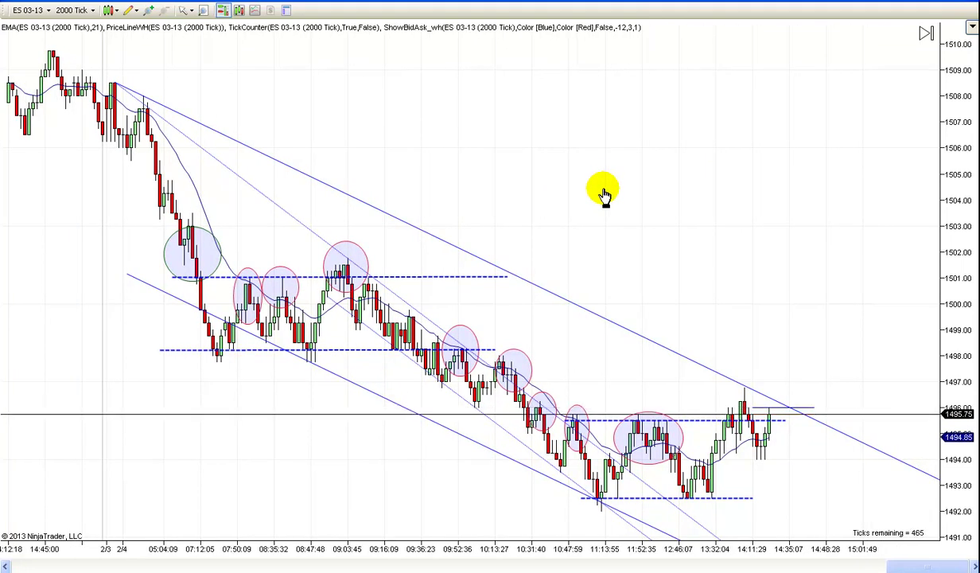